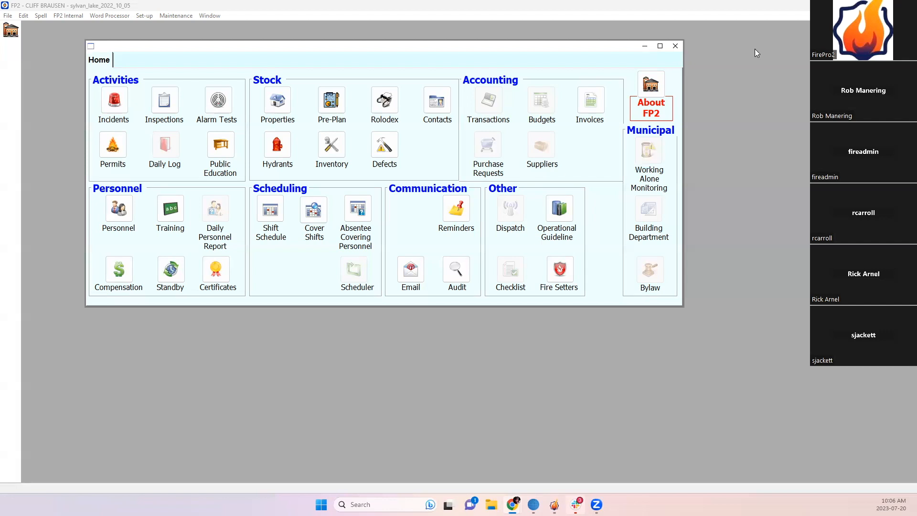
# Step: Open the Incidents list, maximize its window and set the date range to Last Year
pyautogui.click(725, 152)
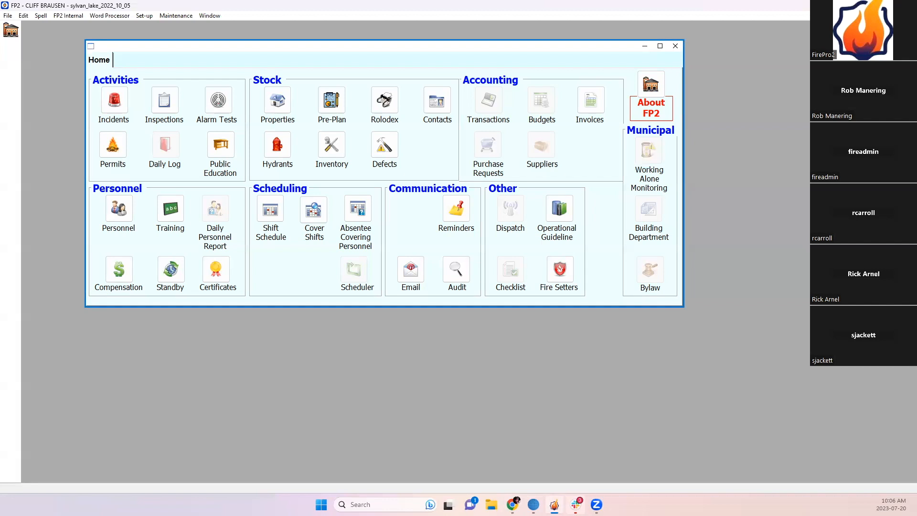
pyautogui.click(115, 101)
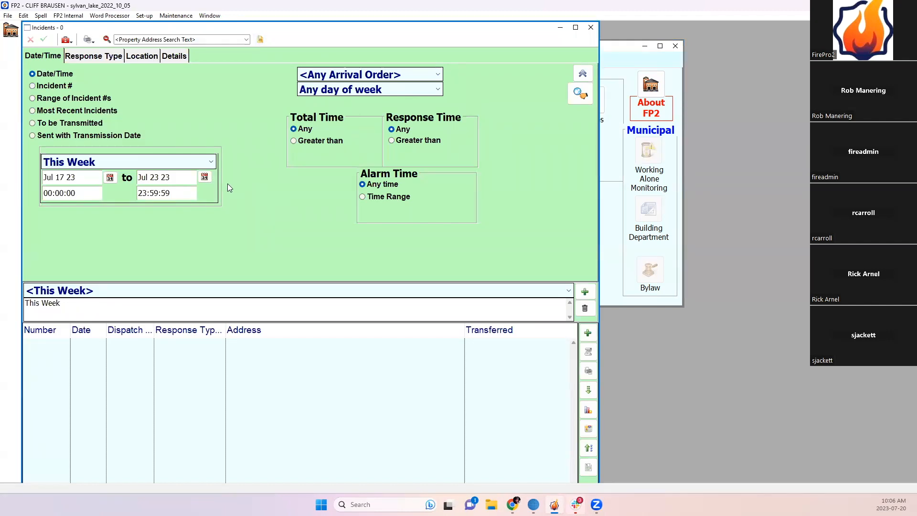
pyautogui.click(575, 28)
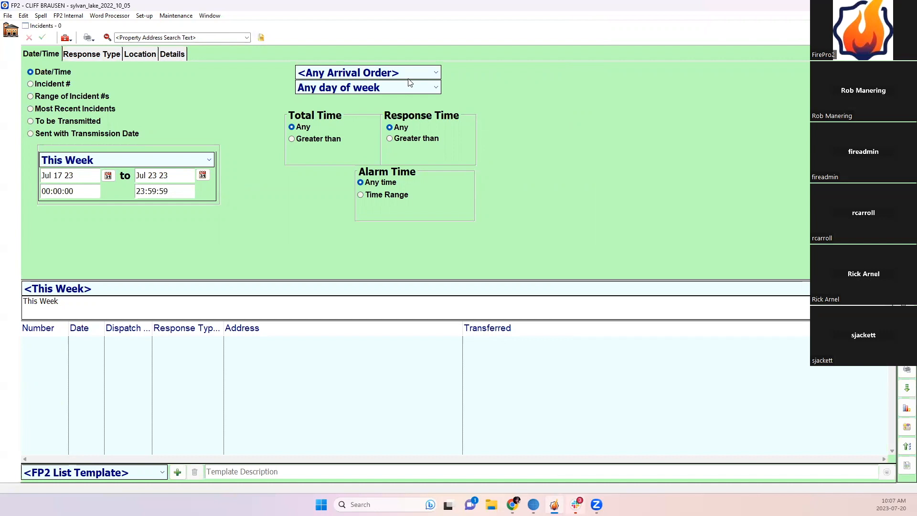
pyautogui.click(193, 163)
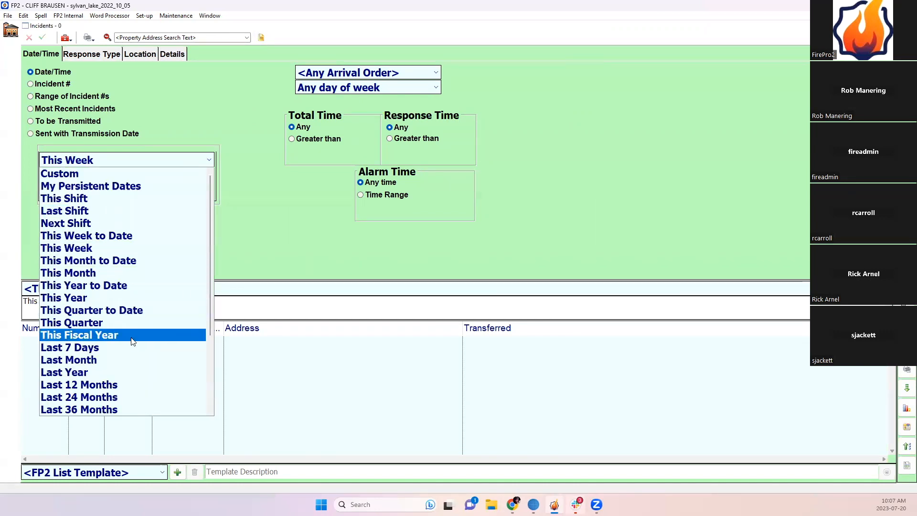
pyautogui.click(126, 371)
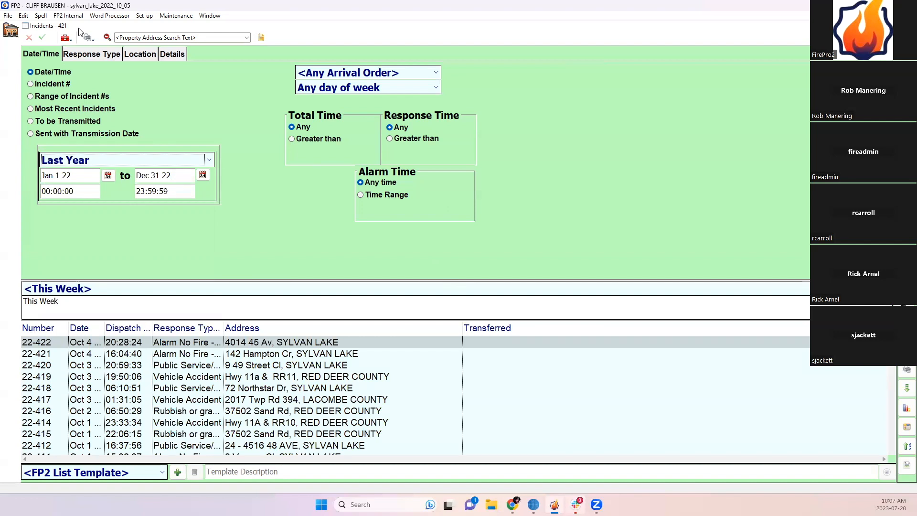
# Step: Start the Totals by Type report for the listed incidents and include Incident Hours in it
pyautogui.click(906, 373)
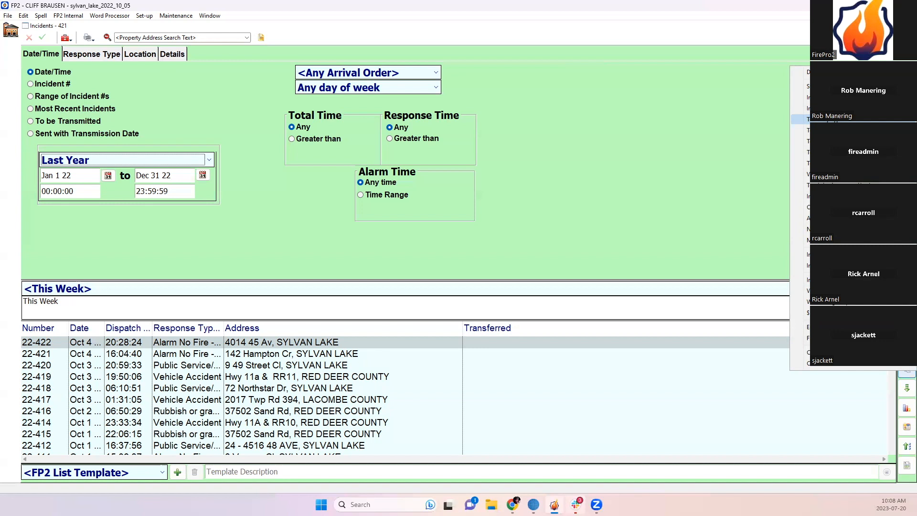
pyautogui.click(800, 119)
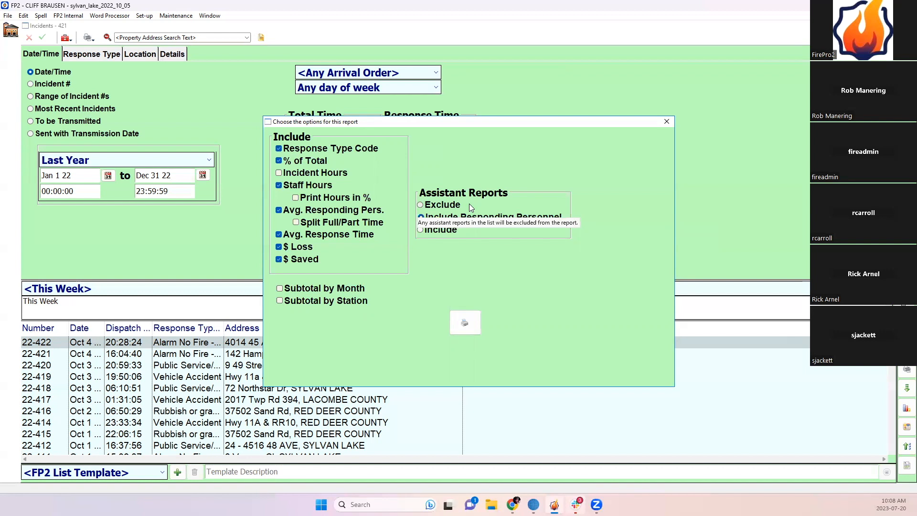
pyautogui.rightClick(521, 258)
pyautogui.click(585, 245)
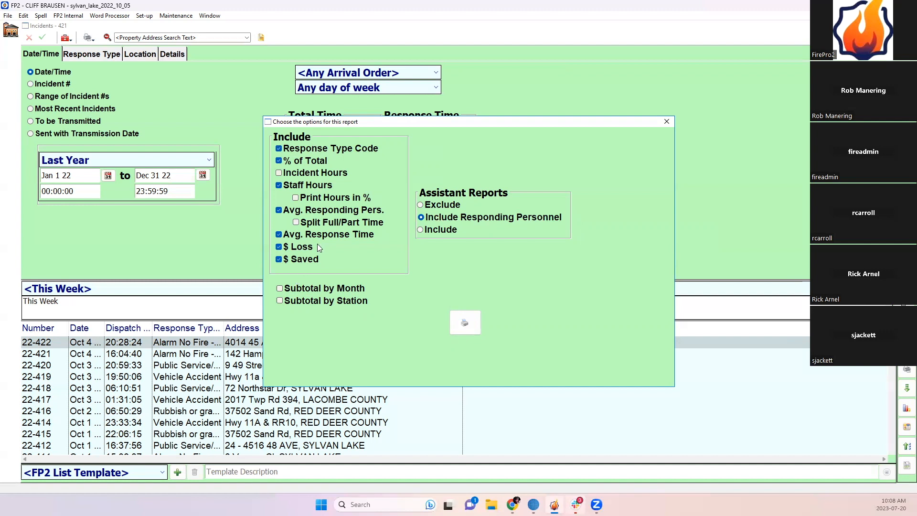
pyautogui.click(299, 173)
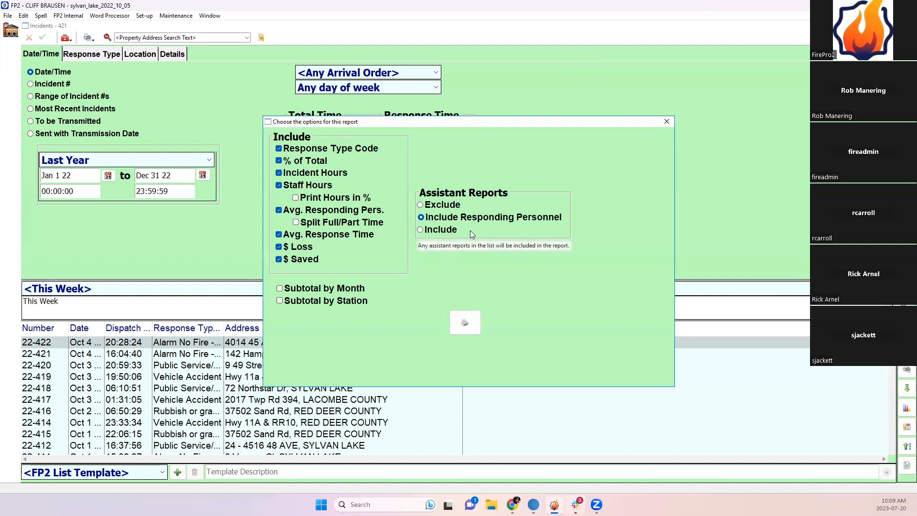
# Step: Preview the Totals by Type report for all listed incidents, review both pages and close the preview
pyautogui.click(462, 328)
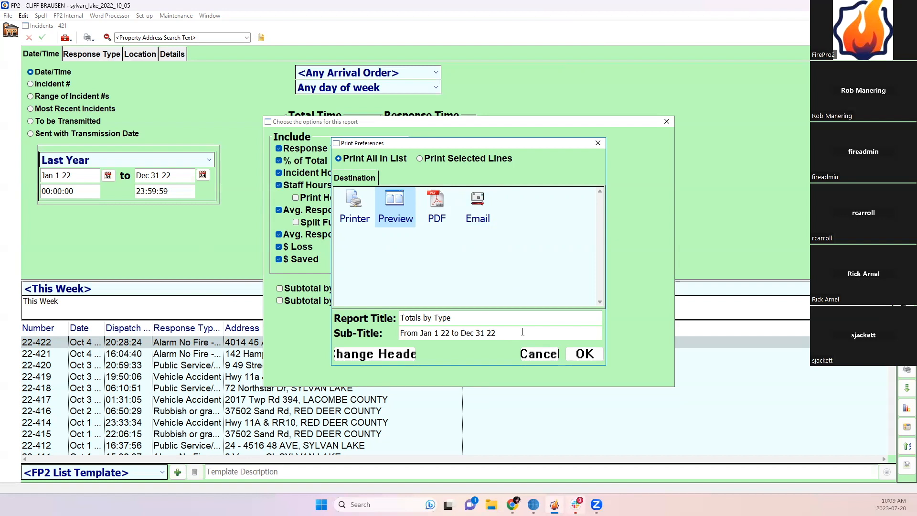
pyautogui.click(577, 359)
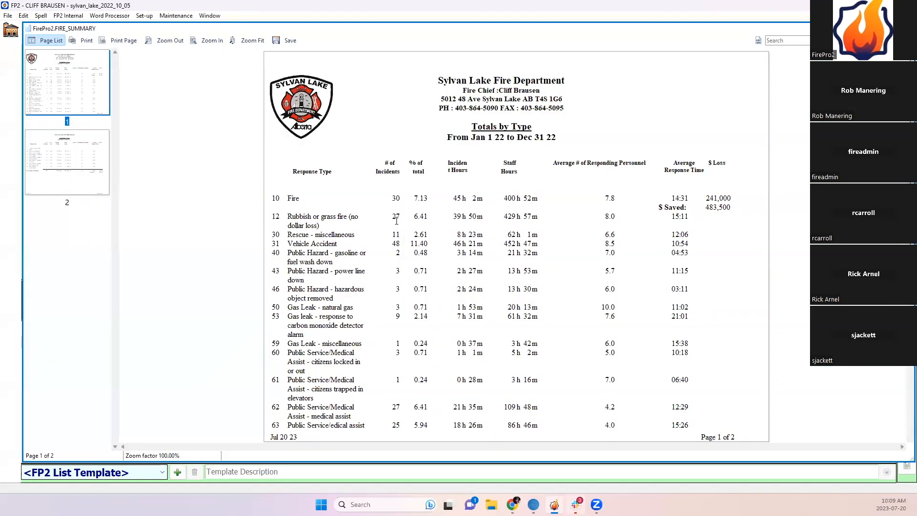
pyautogui.scroll(-3, 397, 234)
pyautogui.scroll(-4, 443, 356)
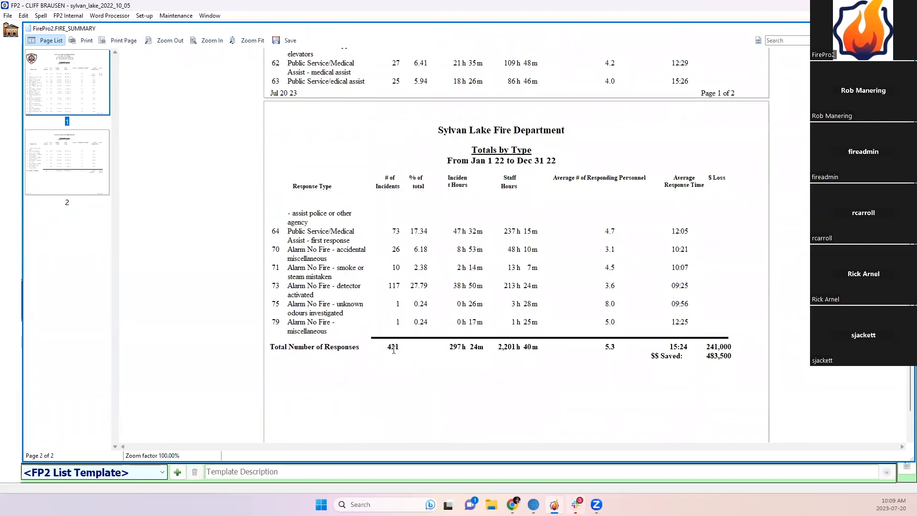
pyautogui.scroll(7, 399, 363)
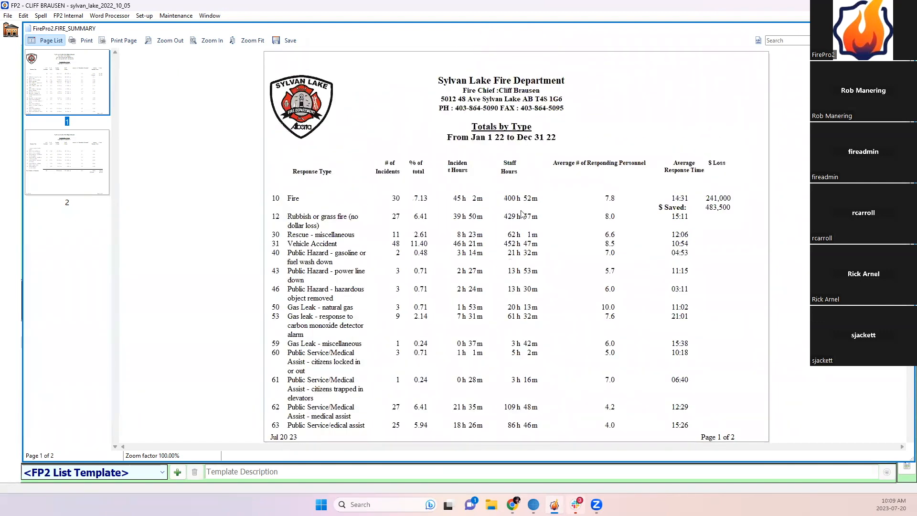
pyautogui.scroll(-1, 522, 214)
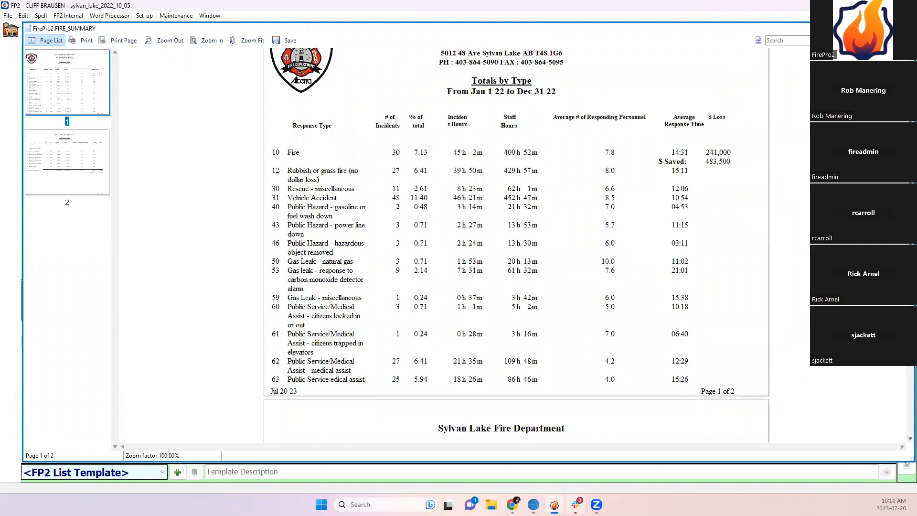
pyautogui.click(906, 29)
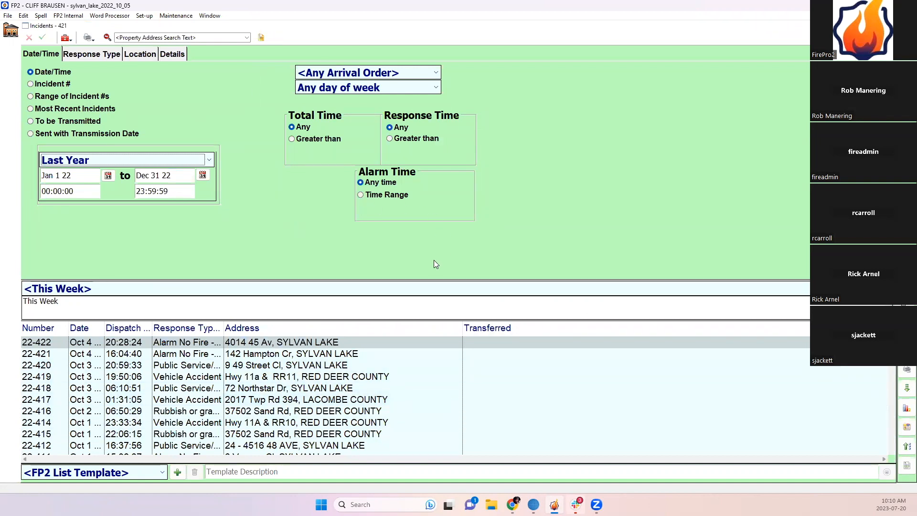
# Step: Select the first six incidents in the list and start the Incident Details report for them
pyautogui.click(908, 371)
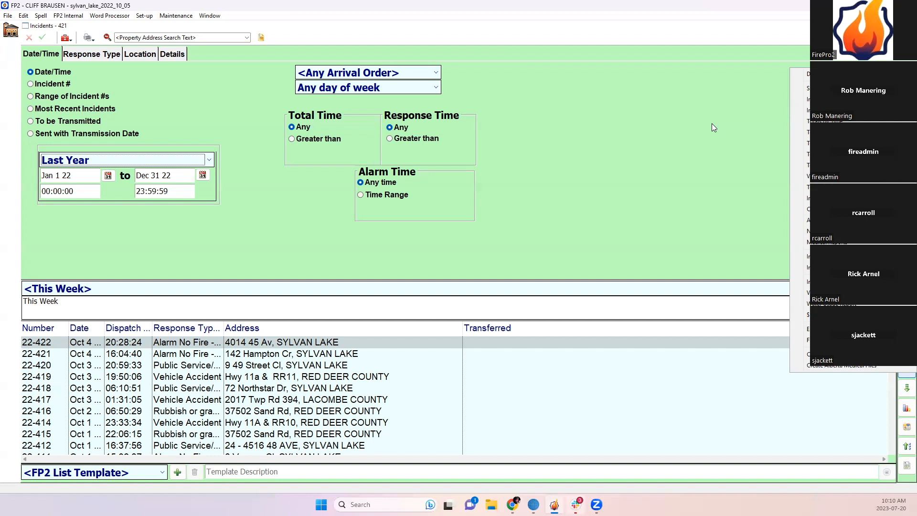
pyautogui.click(497, 127)
pyautogui.moveTo(328, 342); pyautogui.dragTo(326, 402)
pyautogui.click(906, 371)
pyautogui.click(800, 68)
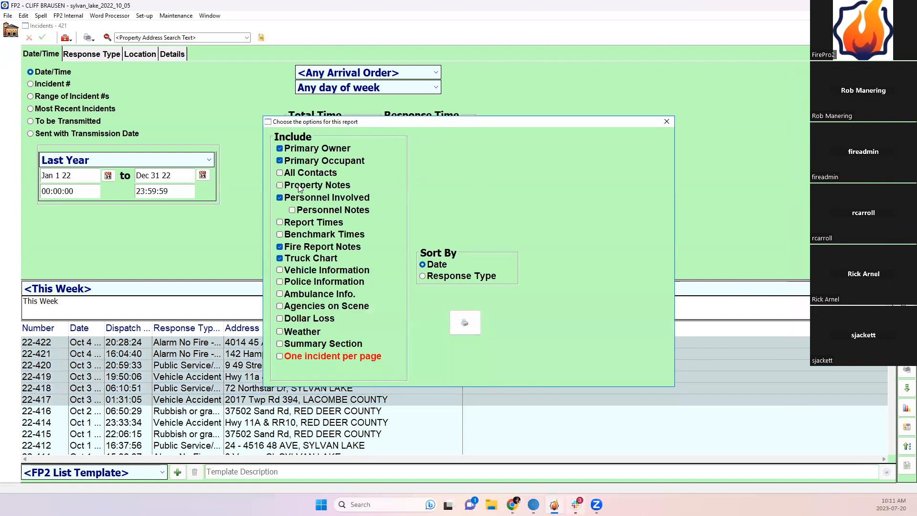
# Step: Exclude Primary Owner, Primary Occupant, Fire Report Notes and Truck Chart from the Incident Details report
pyautogui.click(300, 152)
pyautogui.click(302, 162)
pyautogui.click(304, 253)
pyautogui.click(306, 259)
# Step: Preview the Incident Details report for the selected lines, review the firefighter attendance, and close the preview and Incidents list
pyautogui.click(471, 323)
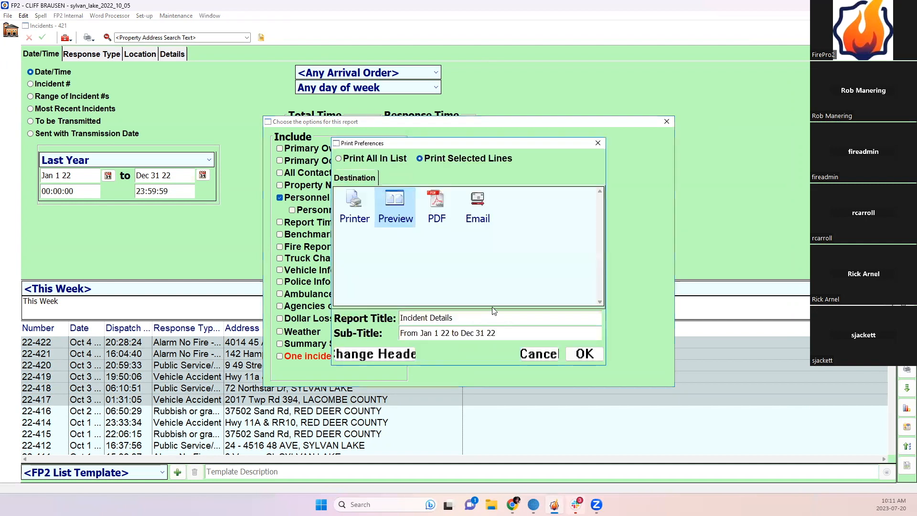
pyautogui.click(575, 358)
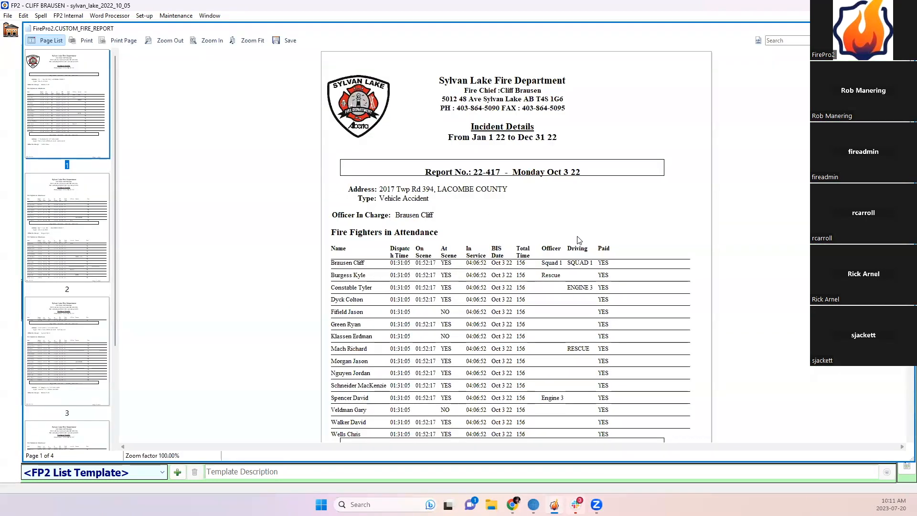
pyautogui.scroll(-4, 354, 186)
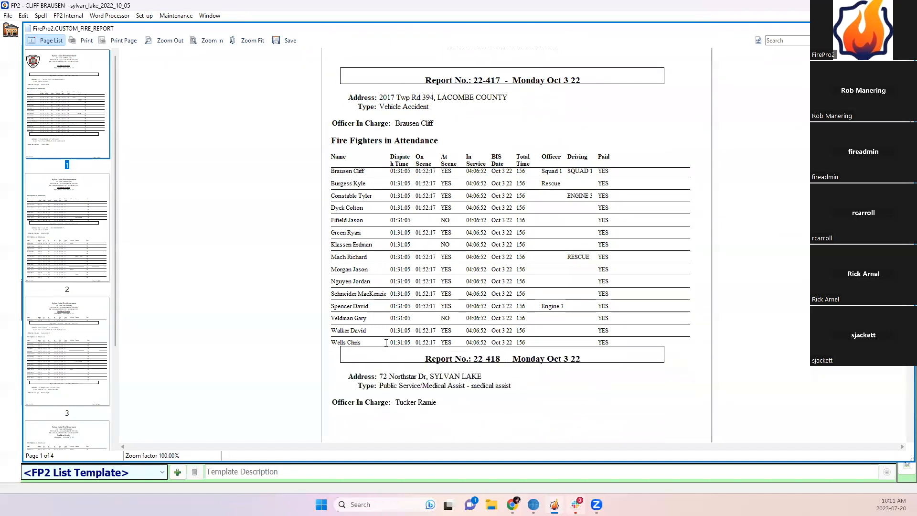
pyautogui.scroll(-12, 455, 333)
pyautogui.scroll(-8, 454, 333)
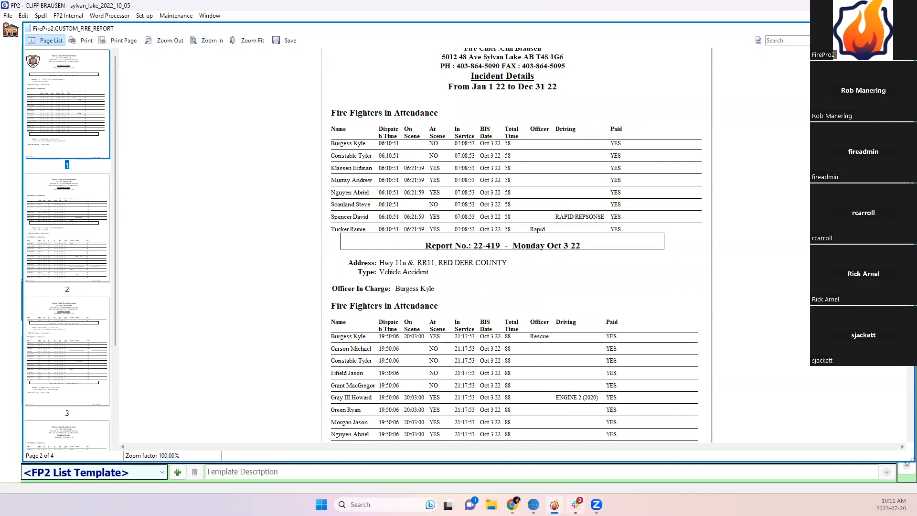
pyautogui.click(909, 28)
pyautogui.click(908, 26)
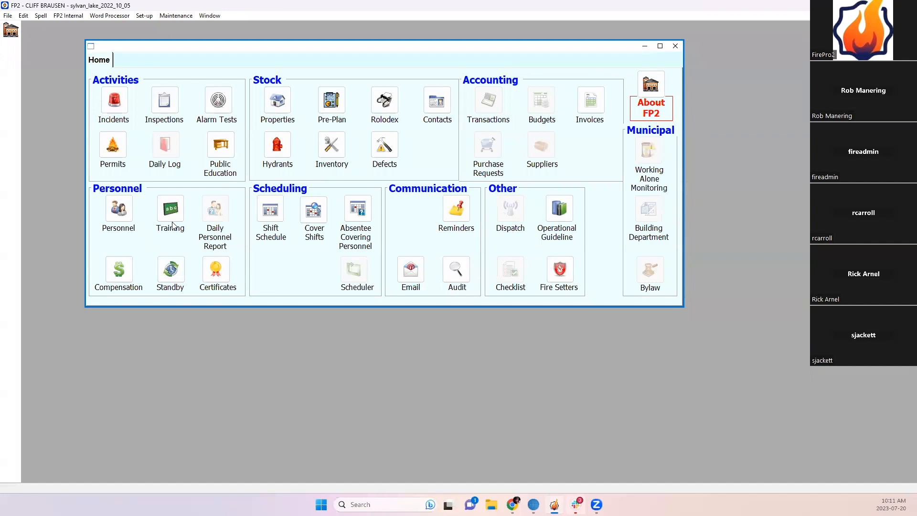
# Step: Open the Personnel list, select the first twelve members and start the incident detail report by firefighter
pyautogui.click(114, 210)
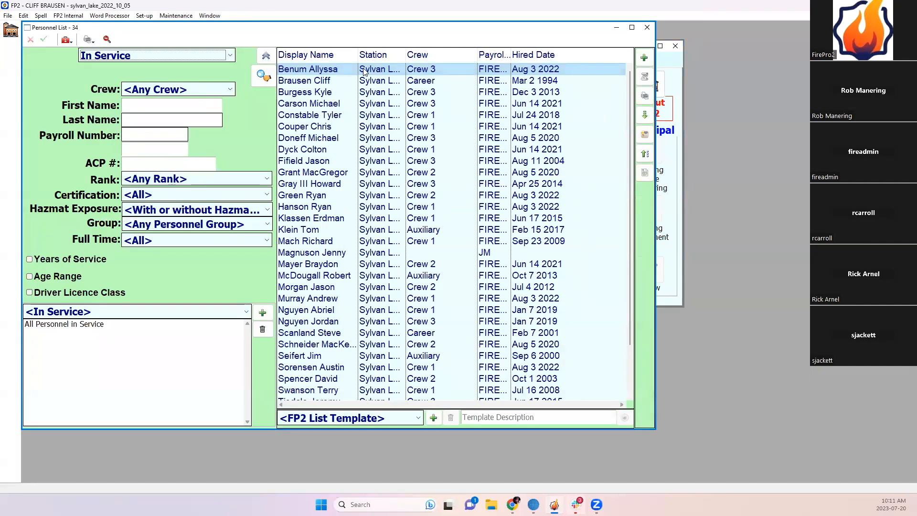
pyautogui.moveTo(366, 71); pyautogui.dragTo(611, 194)
pyautogui.click(645, 96)
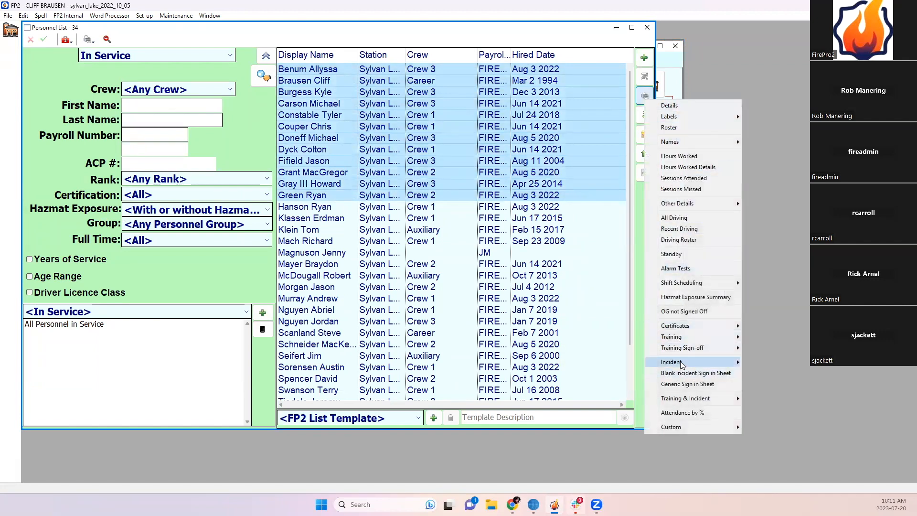
pyautogui.moveTo(683, 363)
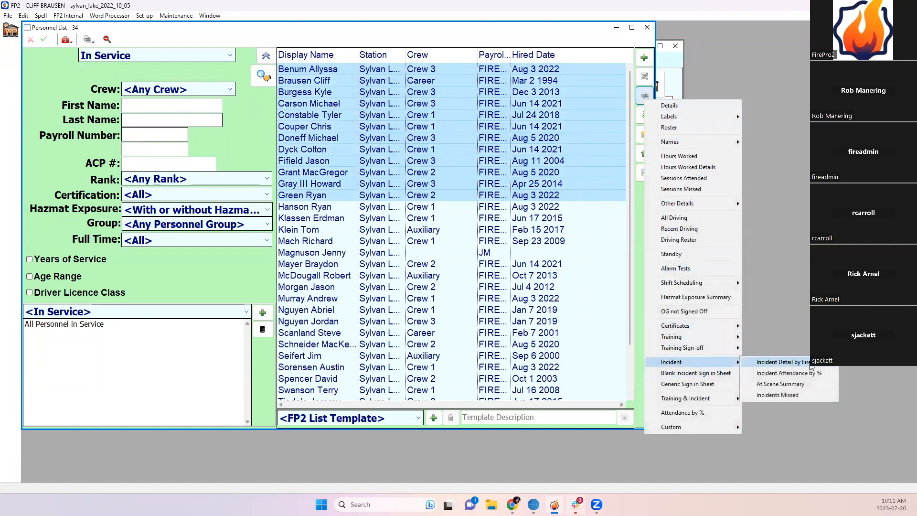
pyautogui.click(811, 366)
# Step: Set the firefighter report's date range to Last Year and preview the Incidents by Firefighter report
pyautogui.click(244, 234)
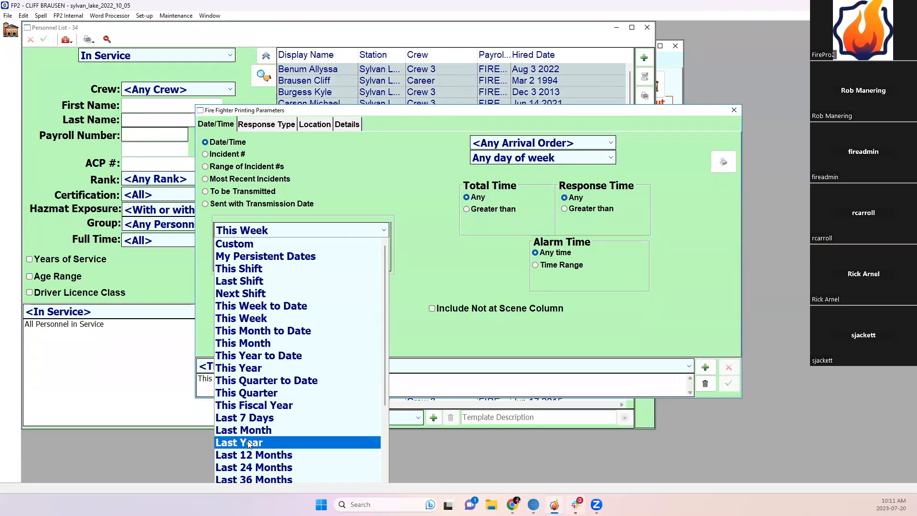
pyautogui.click(248, 443)
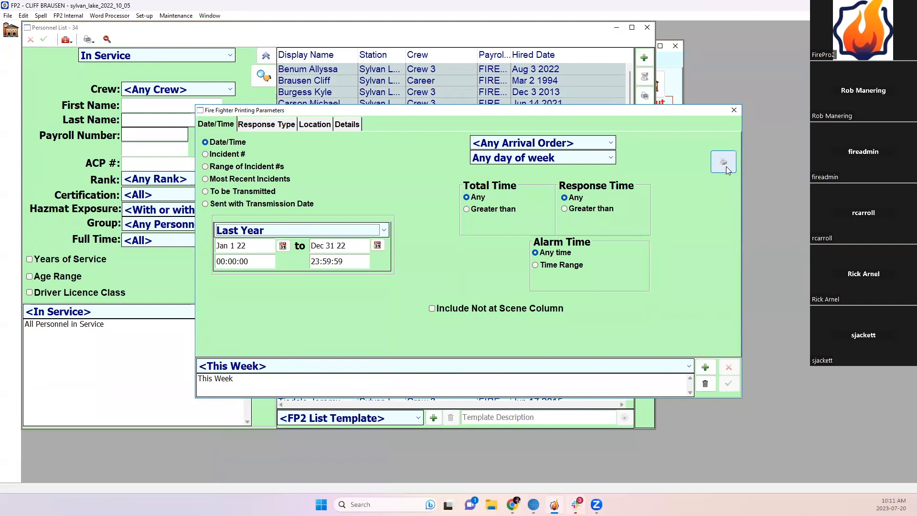
pyautogui.click(723, 162)
pyautogui.click(582, 354)
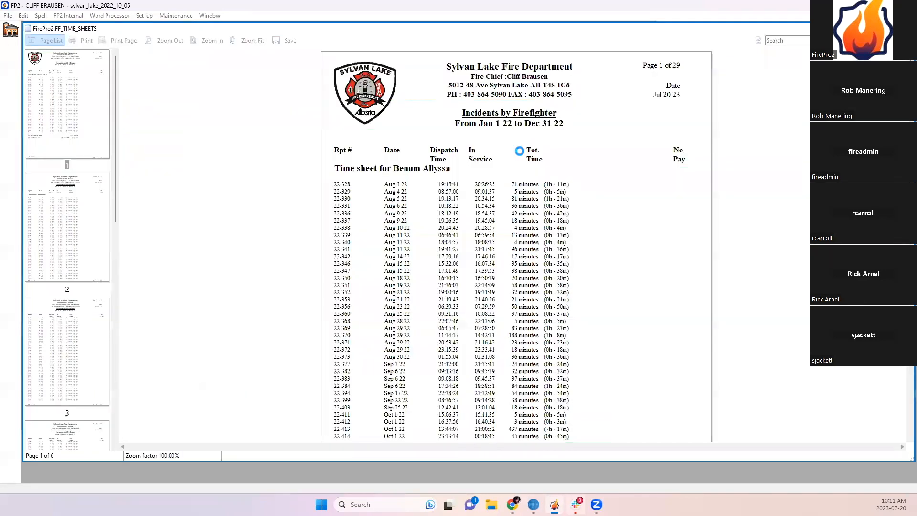
# Step: Examine the first firefighter's time sheet entries, and close the preview, the printing parameters and the Personnel list
pyautogui.moveTo(429, 166); pyautogui.dragTo(456, 168)
pyautogui.click(366, 192)
pyautogui.moveTo(342, 184); pyautogui.dragTo(539, 337)
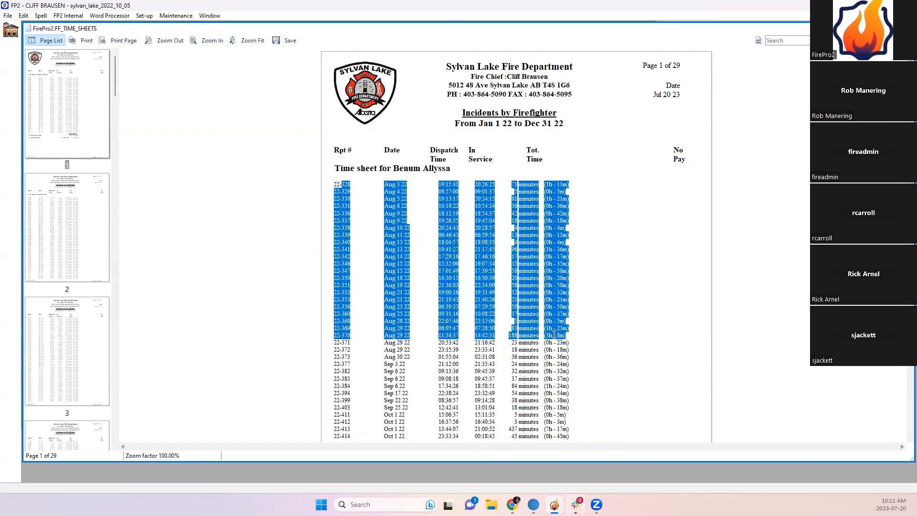
pyautogui.click(552, 335)
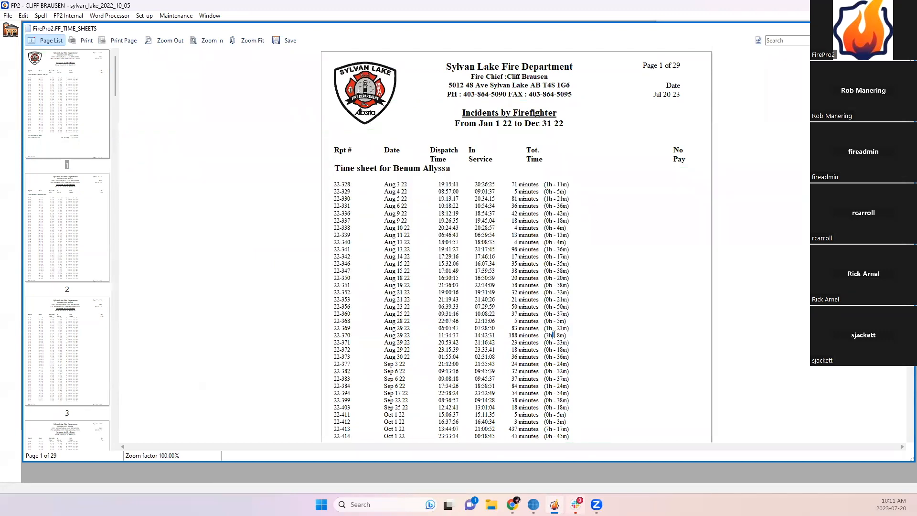
pyautogui.click(907, 28)
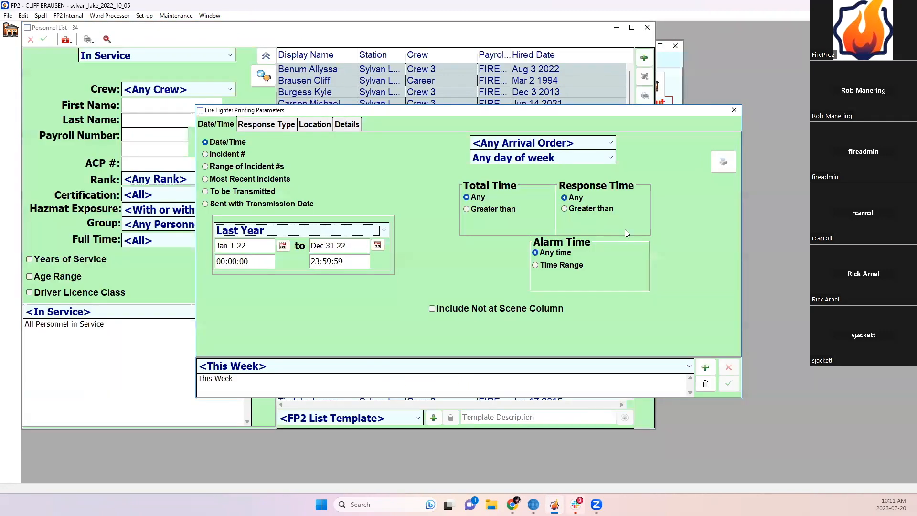
pyautogui.click(734, 110)
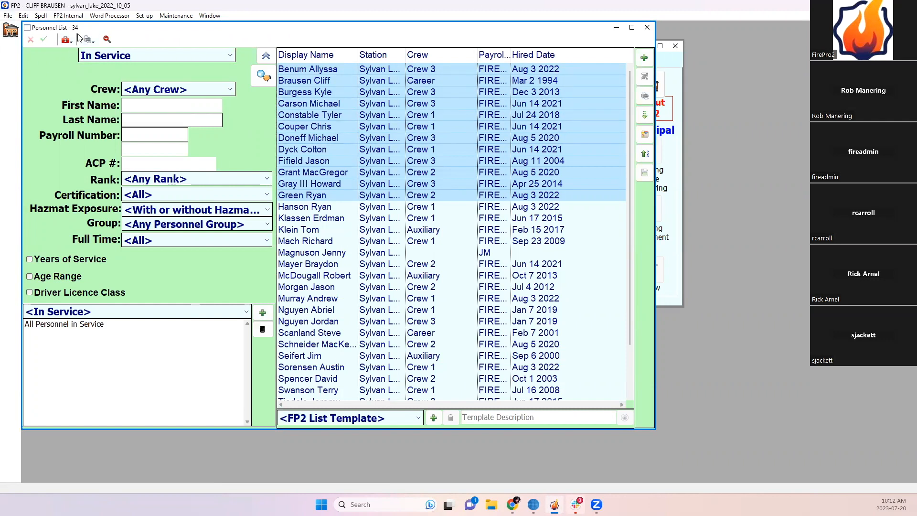
pyautogui.click(648, 31)
# Step: Open the Meeting/Training list, filter it to sessions dated Last Year, and look over the available list reports
pyautogui.click(182, 212)
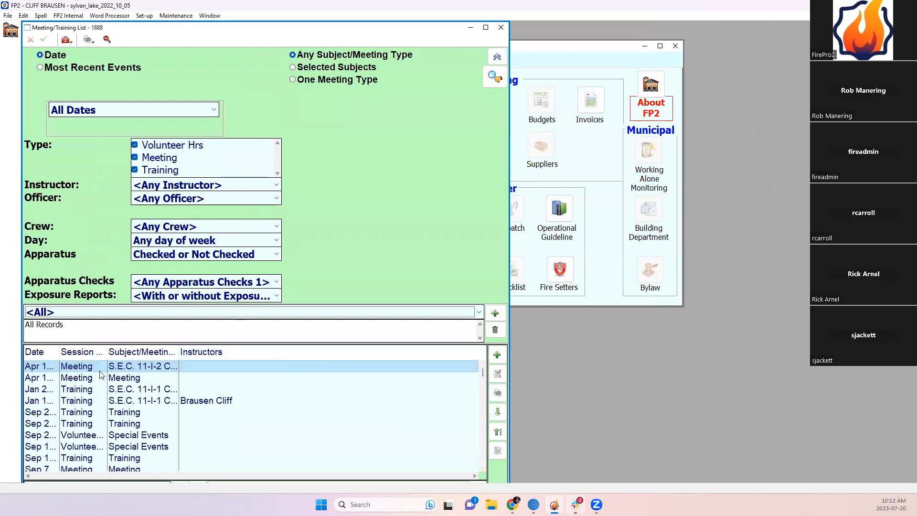
pyautogui.click(91, 110)
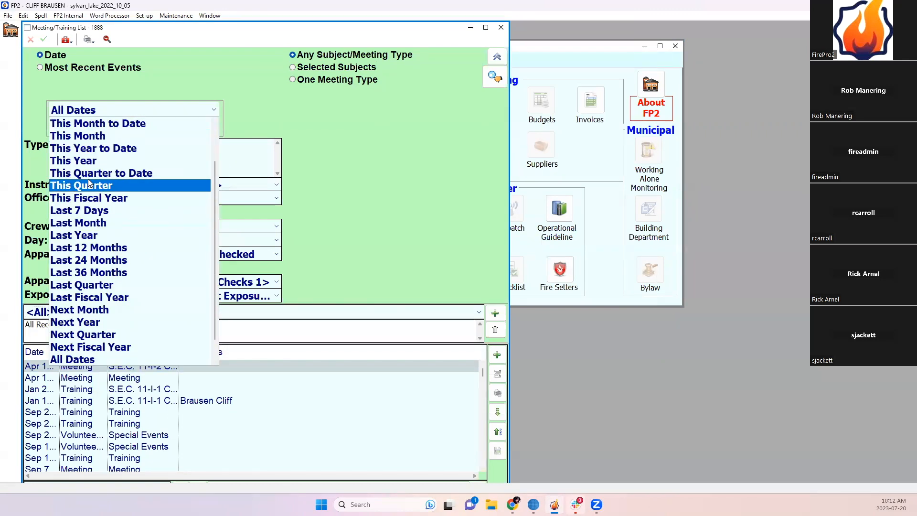
pyautogui.click(143, 161)
pyautogui.click(95, 111)
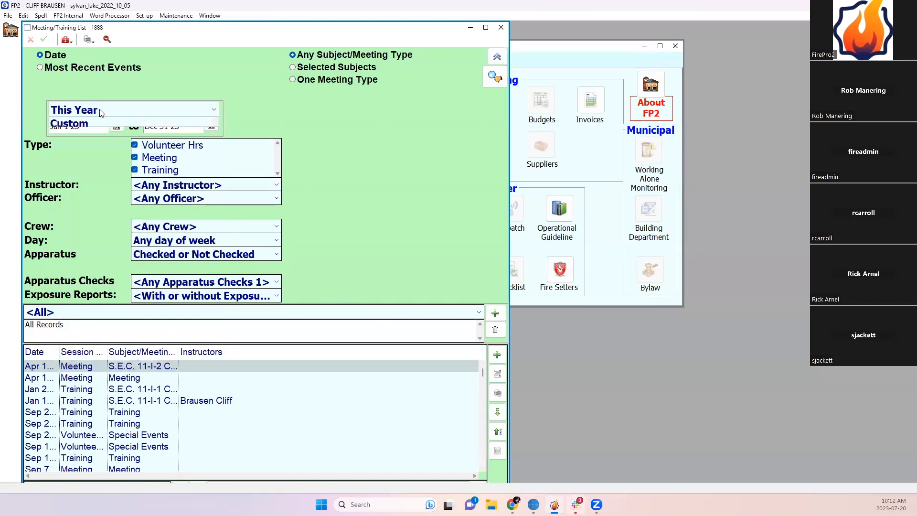
pyautogui.click(74, 285)
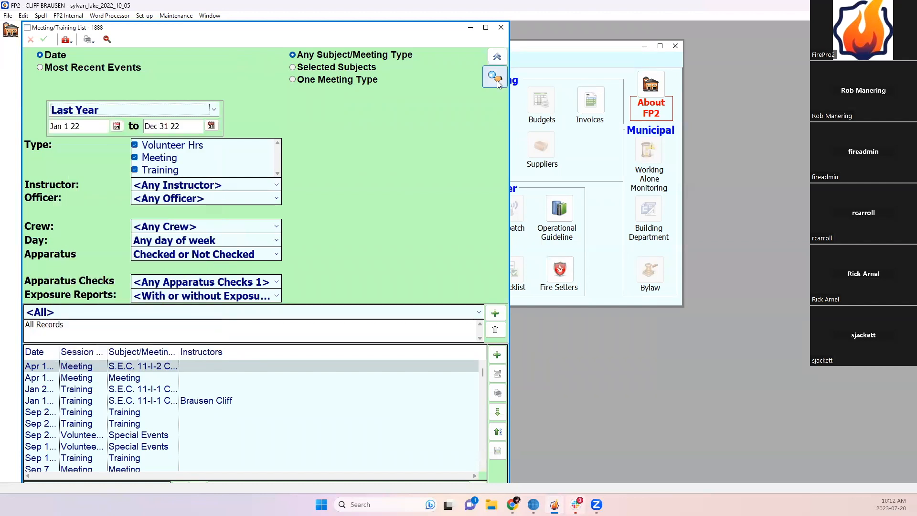
pyautogui.click(497, 392)
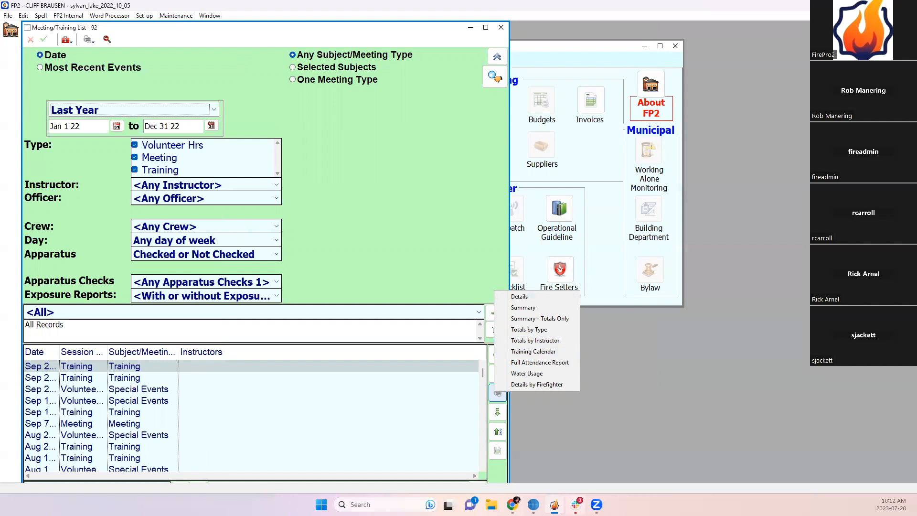
pyautogui.click(520, 297)
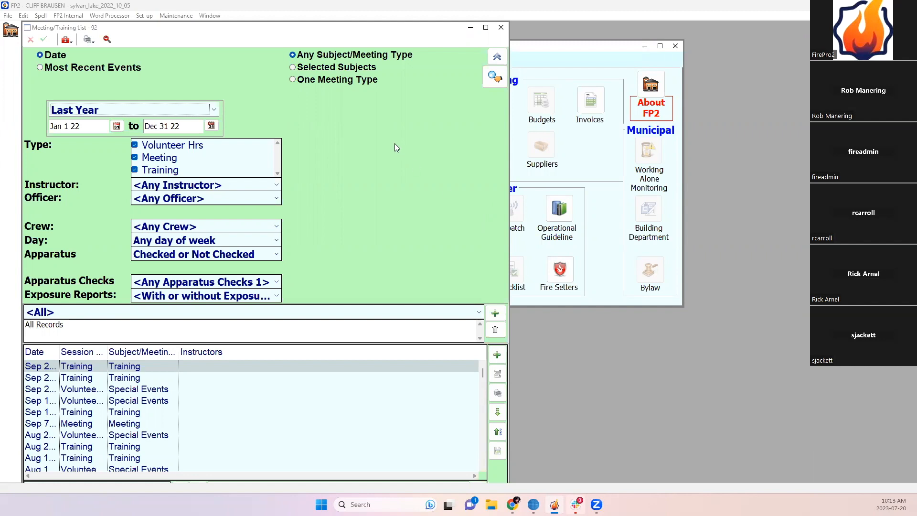
# Step: Open the online help for the Meeting/Training list in the browser and go to its Training Reports page
pyautogui.rightClick(351, 157)
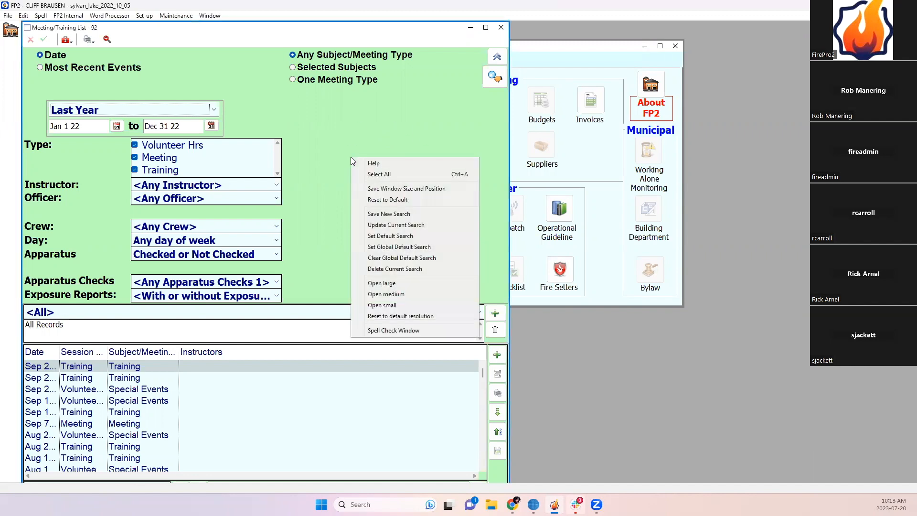
pyautogui.click(374, 164)
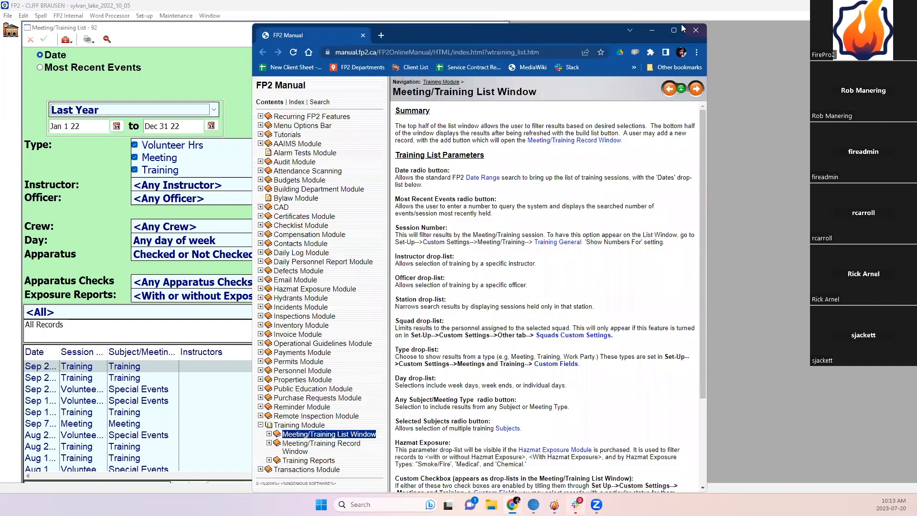
pyautogui.click(675, 36)
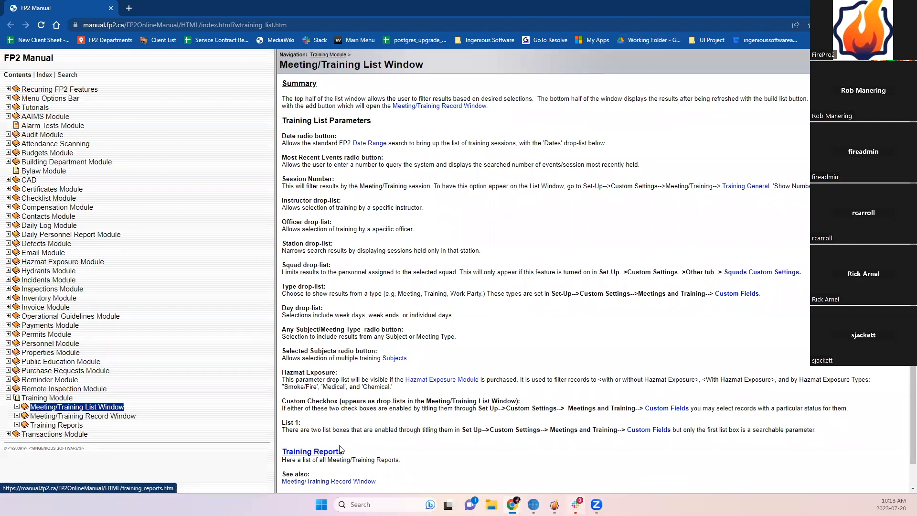
pyautogui.scroll(-1, 337, 446)
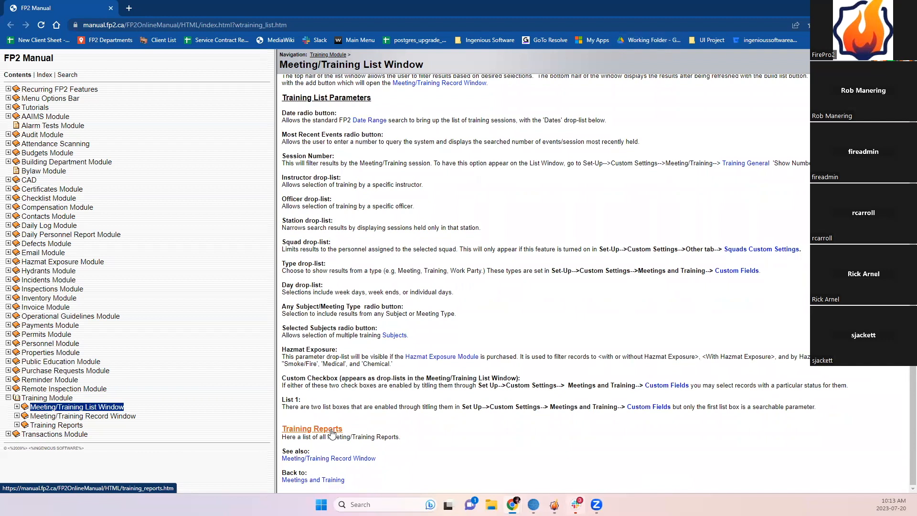
pyautogui.click(330, 432)
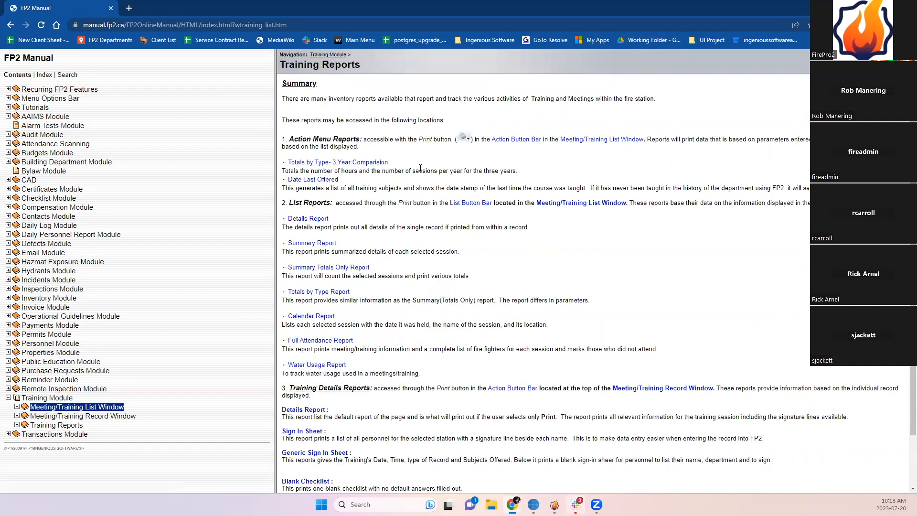
# Step: Read through the Training Reports help page and open the example of the Summary Totals Only report
pyautogui.scroll(-1, 440, 262)
pyautogui.scroll(-1, 440, 262)
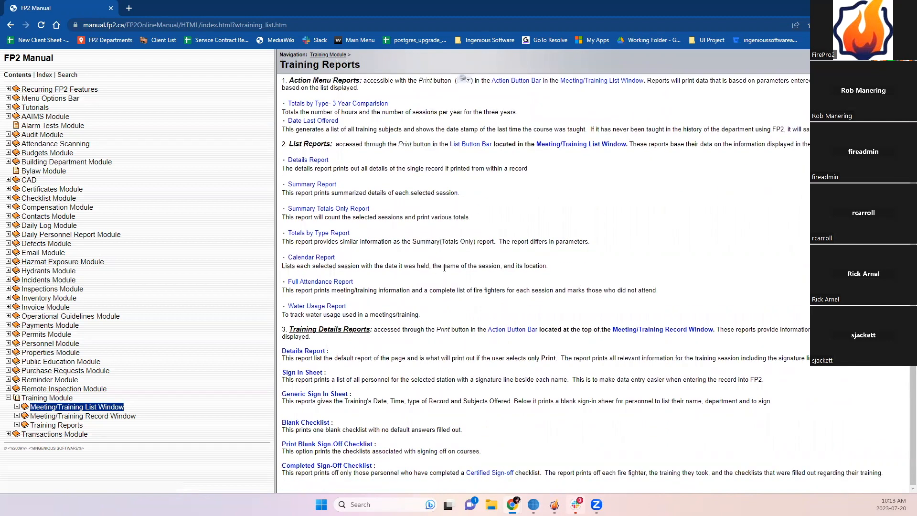
pyautogui.scroll(2, 425, 449)
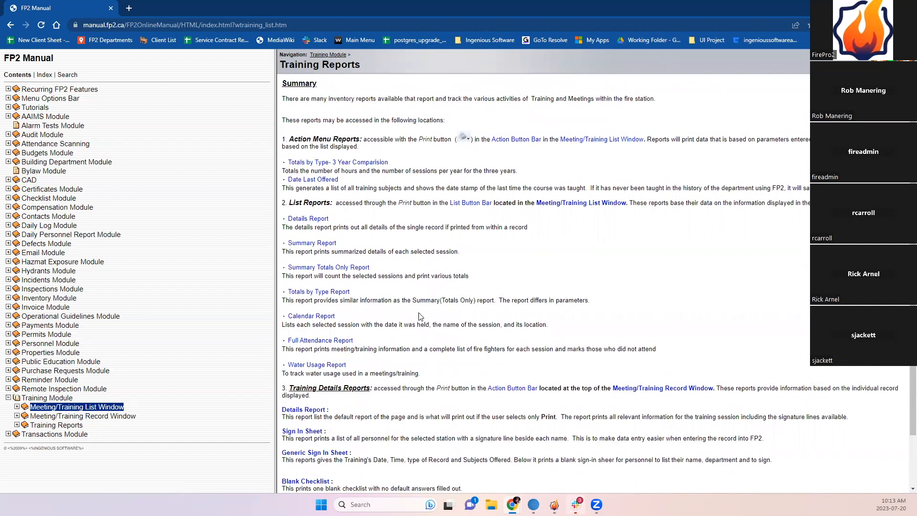
pyautogui.click(331, 268)
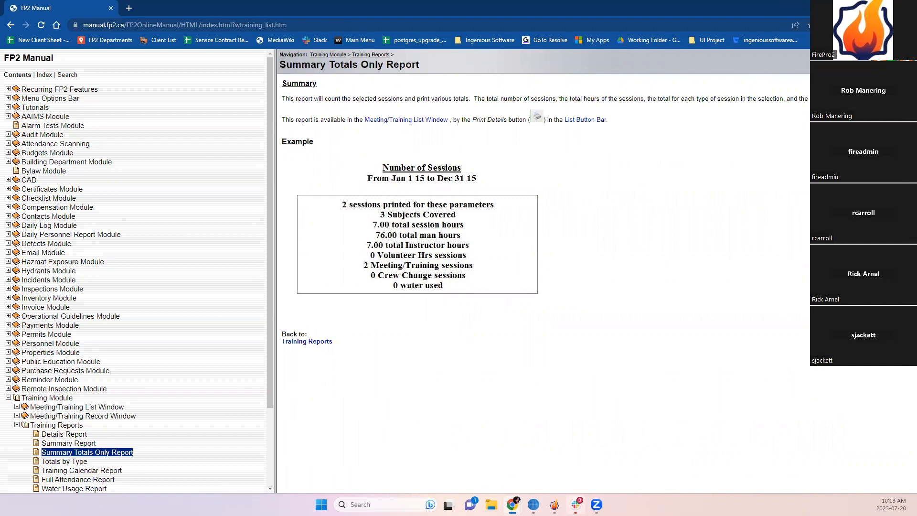
# Step: Switch back to FP2 and preview the Summary report for the listed training sessions with the default report parameters
pyautogui.hotkey('alt', 'Tab')
pyautogui.click(497, 393)
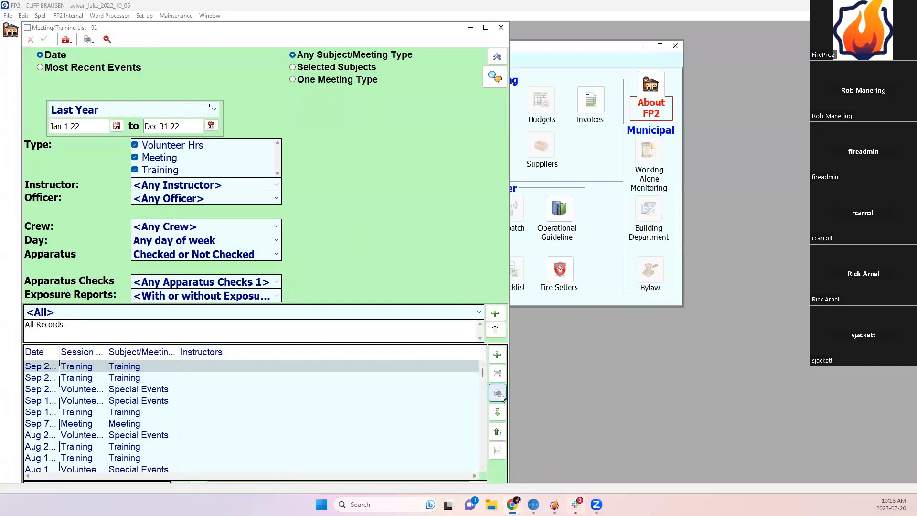
pyautogui.click(527, 309)
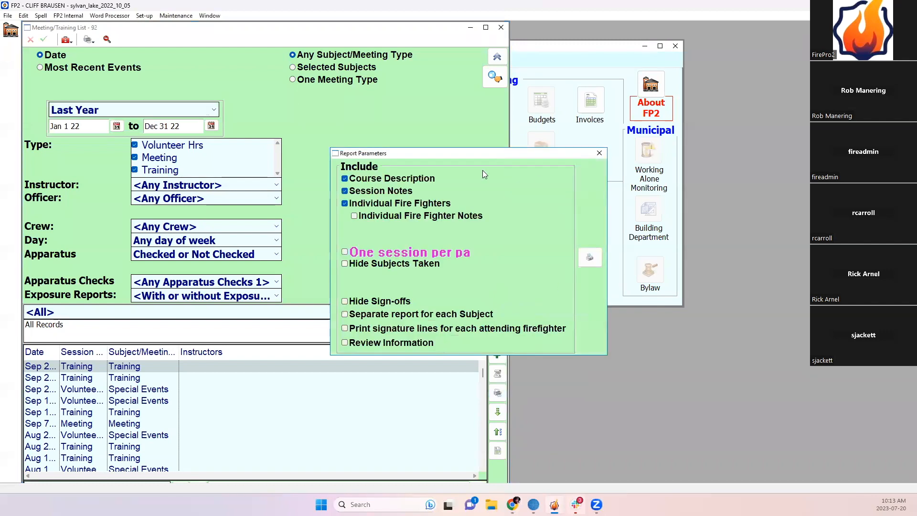
pyautogui.click(588, 260)
pyautogui.click(584, 353)
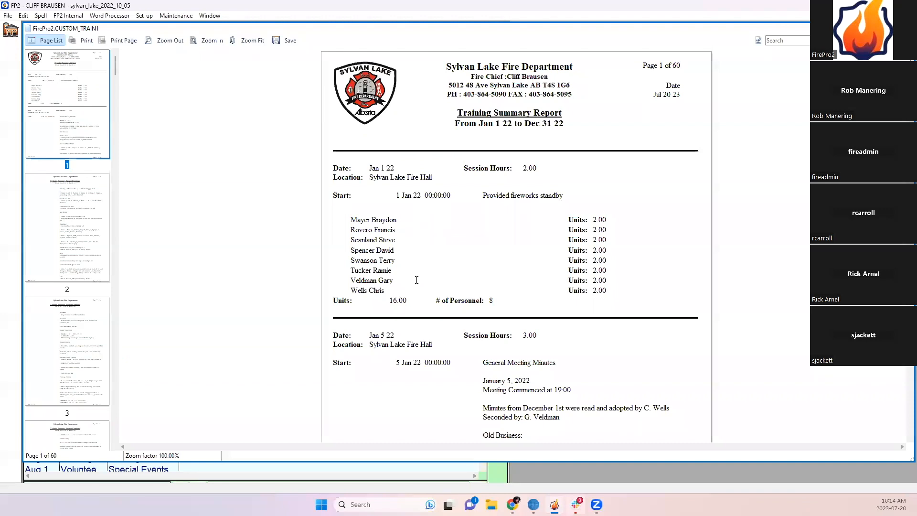
# Step: Examine the sessions and attendance in the Training Summary Report, and close the preview and the Meeting/Training list
pyautogui.scroll(-2, 497, 287)
pyautogui.scroll(1, 501, 285)
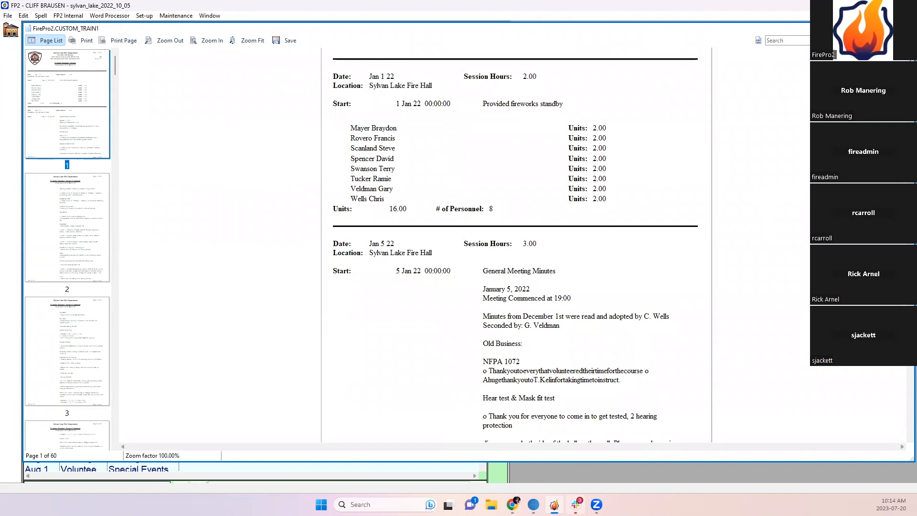
pyautogui.click(907, 28)
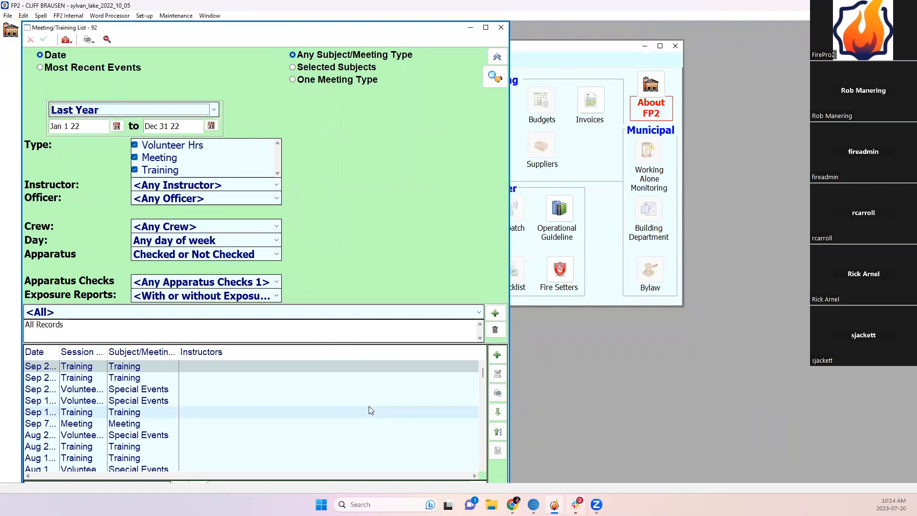
pyautogui.click(501, 28)
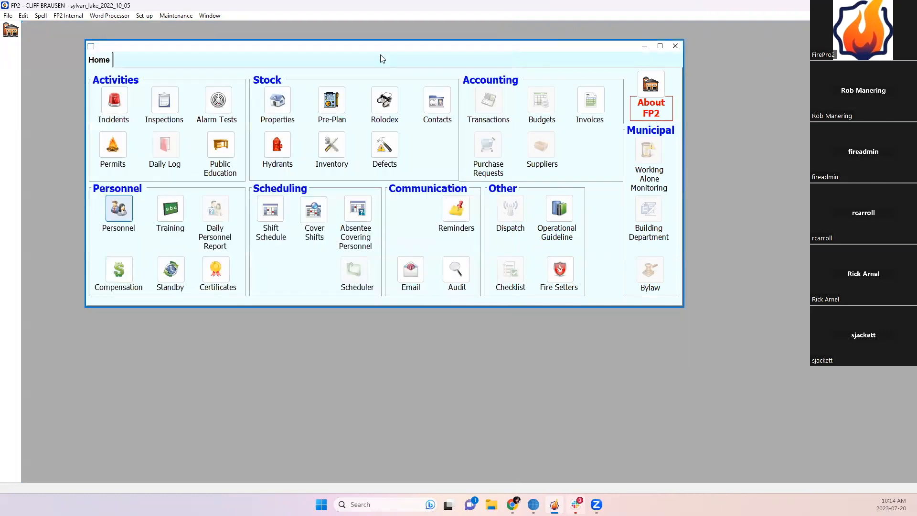
# Step: Open the Incidents list, filter it to Last Year and maximize its window
pyautogui.click(106, 110)
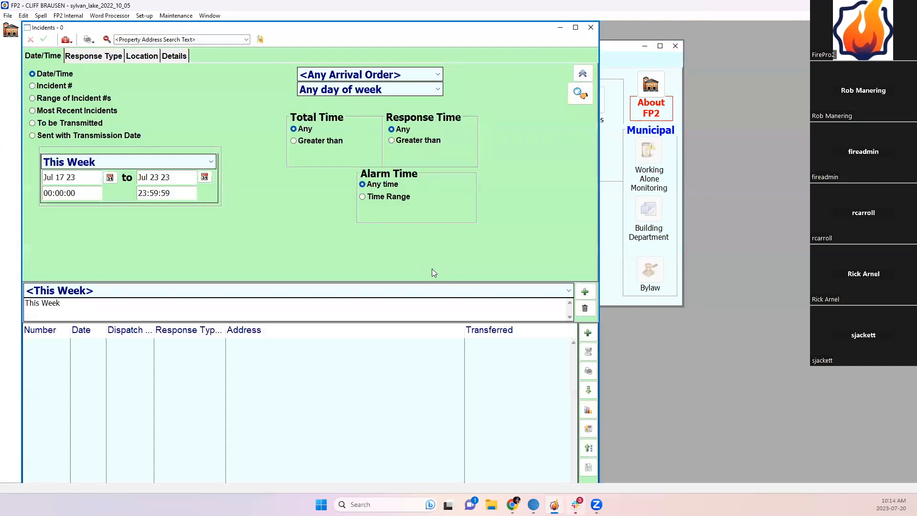
pyautogui.click(186, 165)
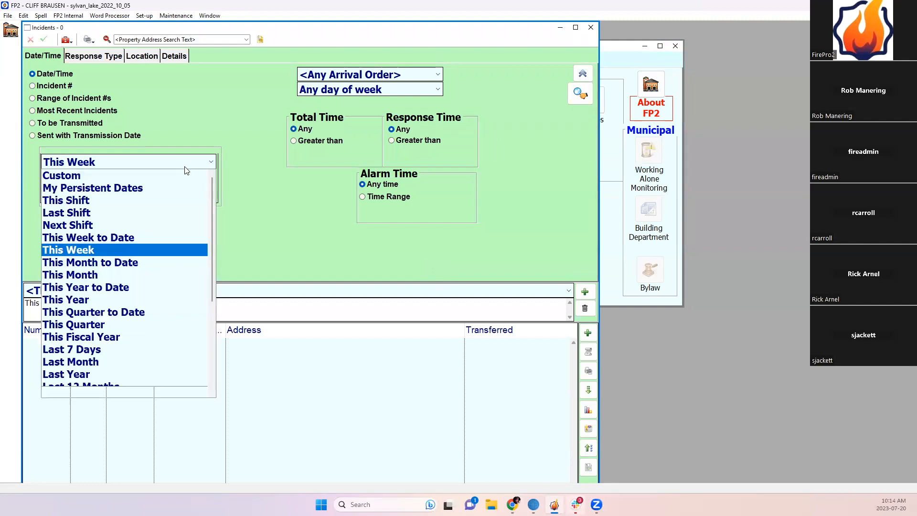
pyautogui.click(158, 374)
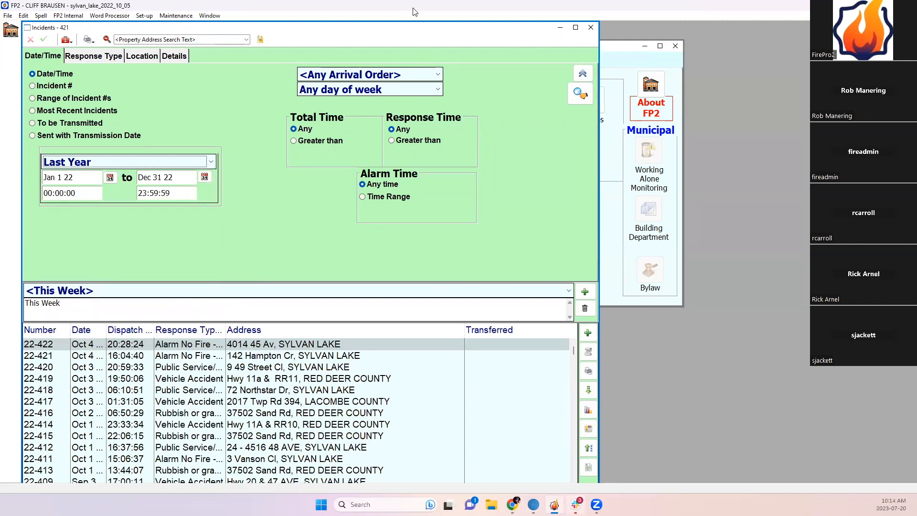
pyautogui.doubleClick(426, 29)
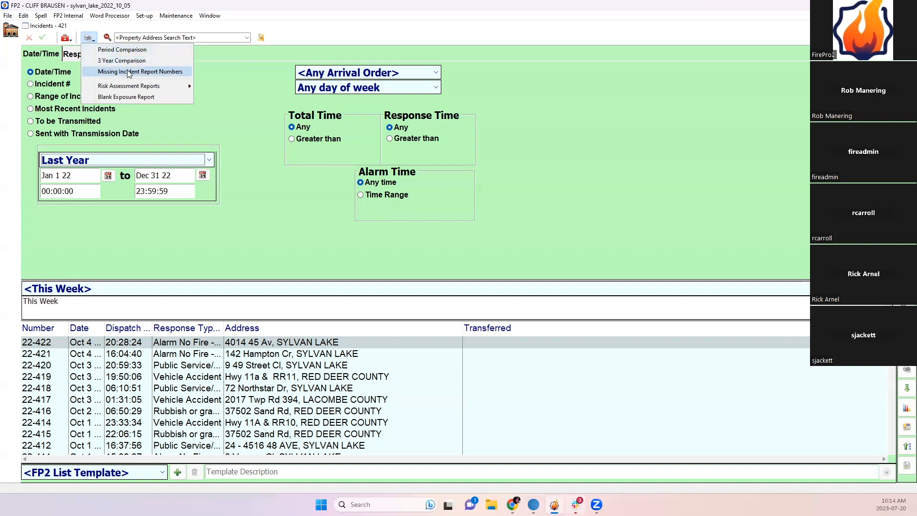
# Step: Review the general incident reports on offer, including period comparisons, missing report numbers and risk assessment reports
pyautogui.moveTo(130, 86)
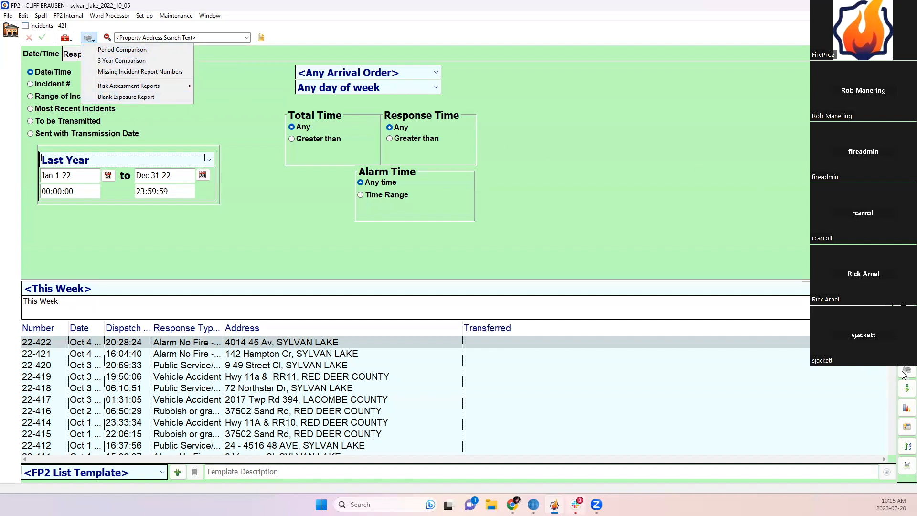
pyautogui.click(800, 262)
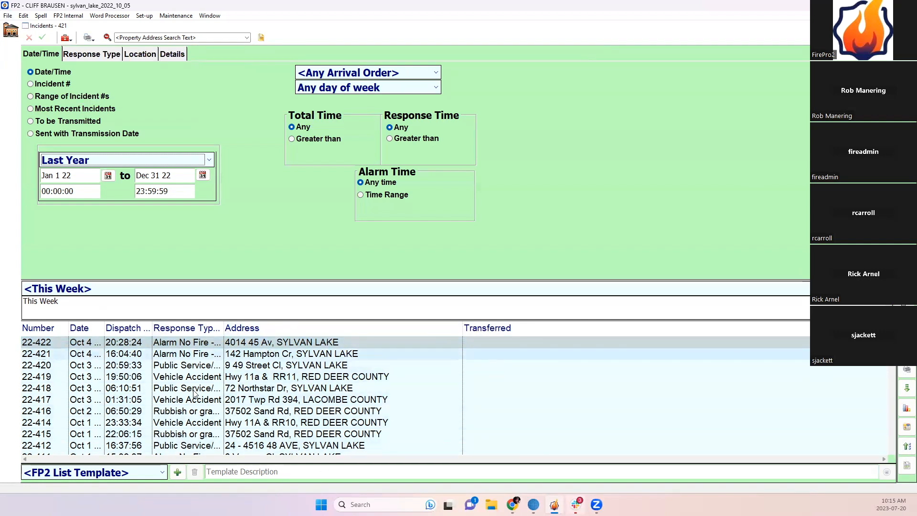
pyautogui.click(88, 37)
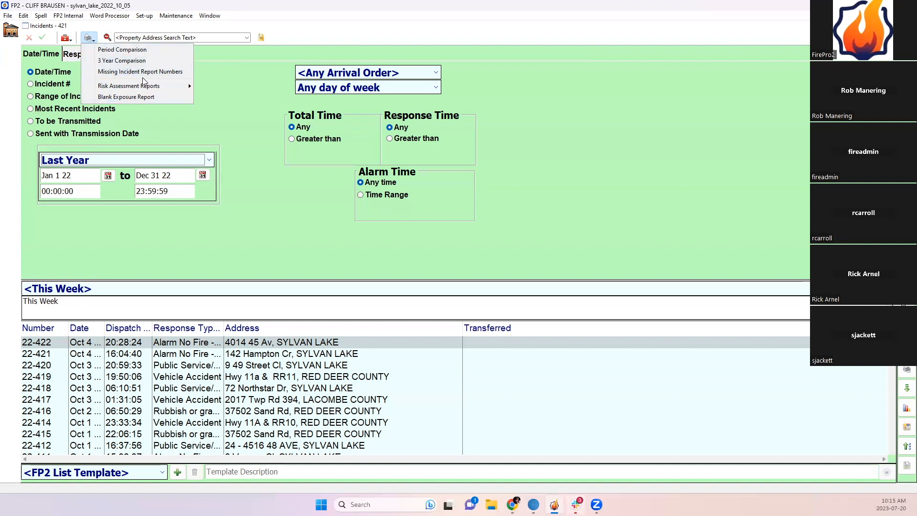
pyautogui.click(221, 103)
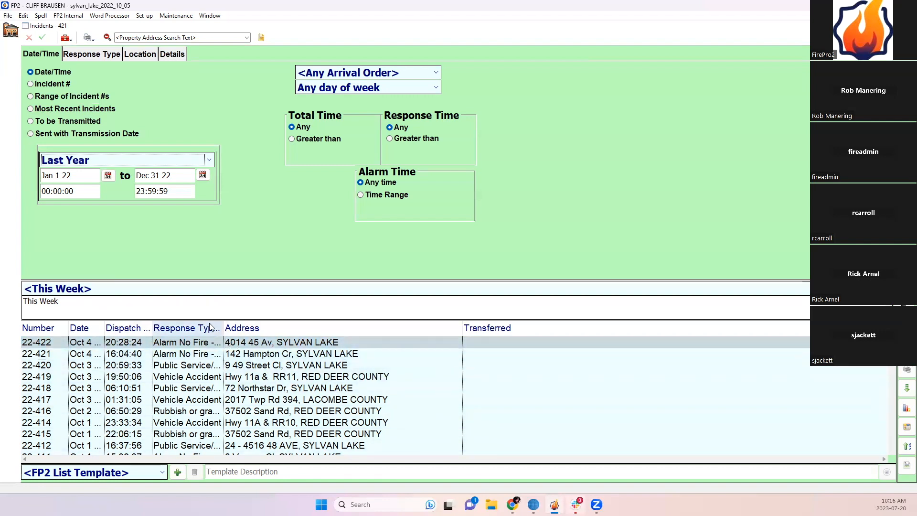
# Step: Widen the response type and date columns of the Incidents list and preview a printout of all listed incidents
pyautogui.doubleClick(224, 326)
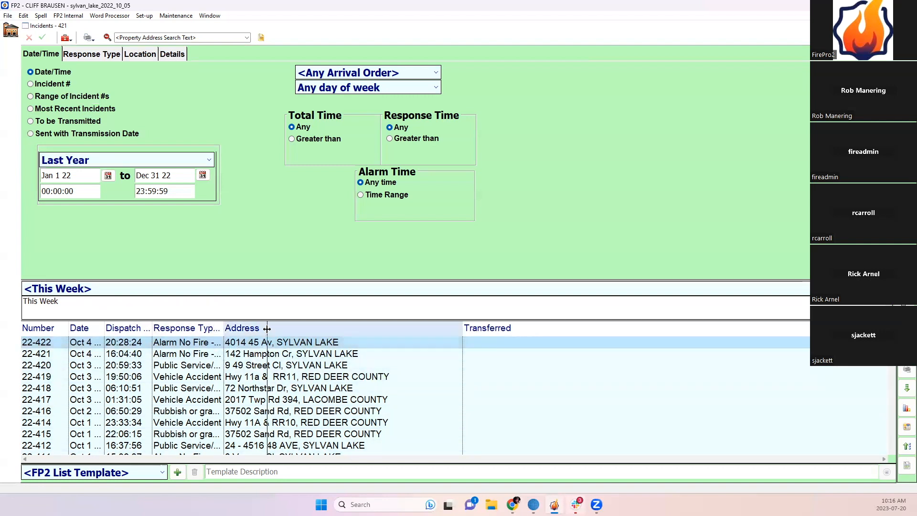
pyautogui.doubleClick(104, 328)
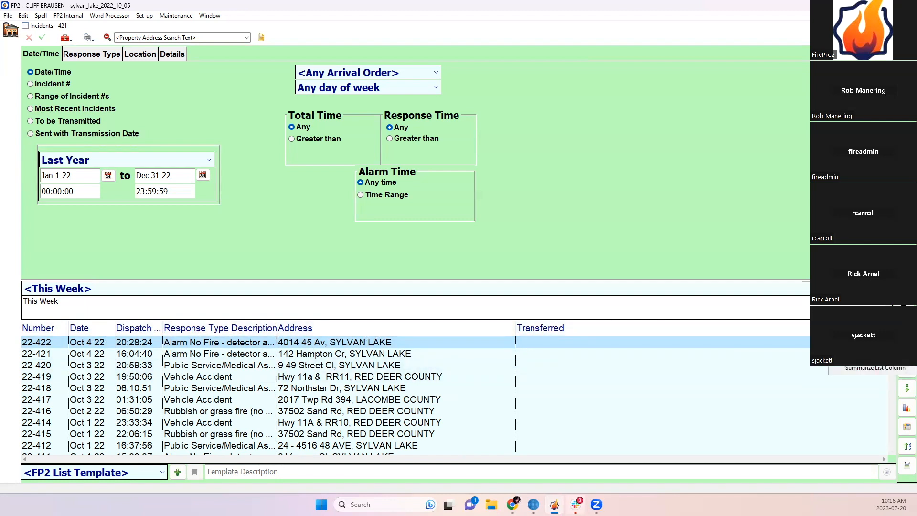
pyautogui.click(906, 369)
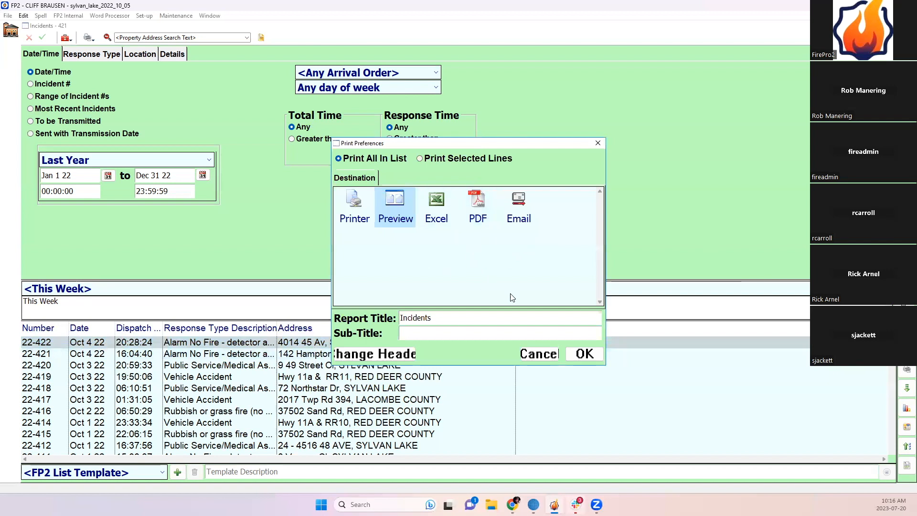
pyautogui.click(585, 354)
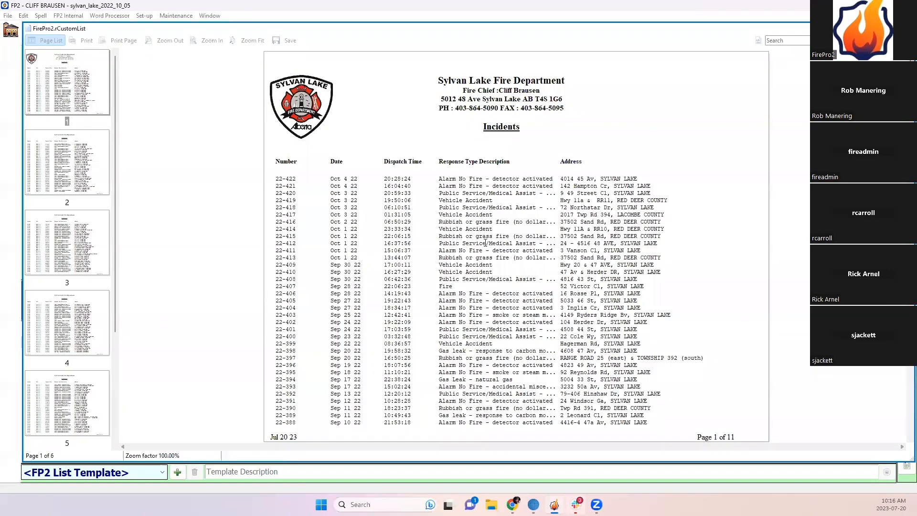
# Step: Look through the pages of the Incidents list printout and close the preview
pyautogui.scroll(-2, 535, 375)
pyautogui.scroll(-10, 545, 344)
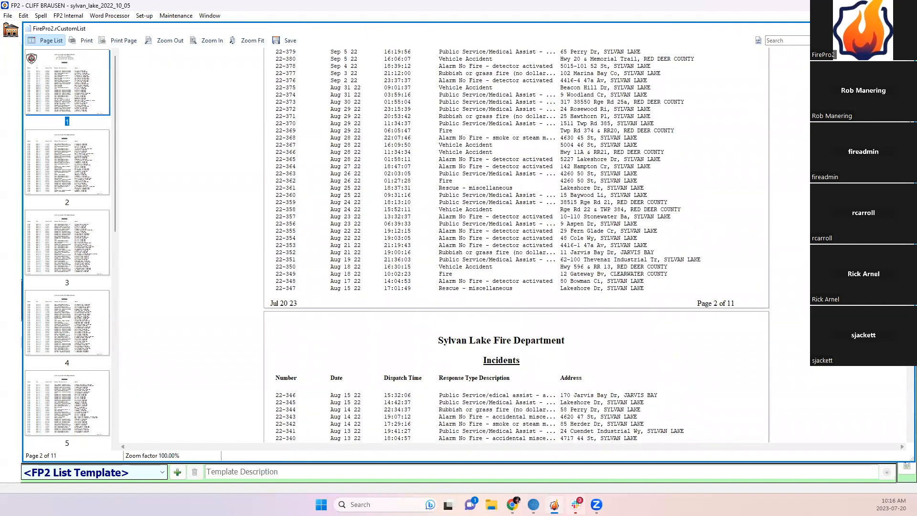
pyautogui.click(907, 29)
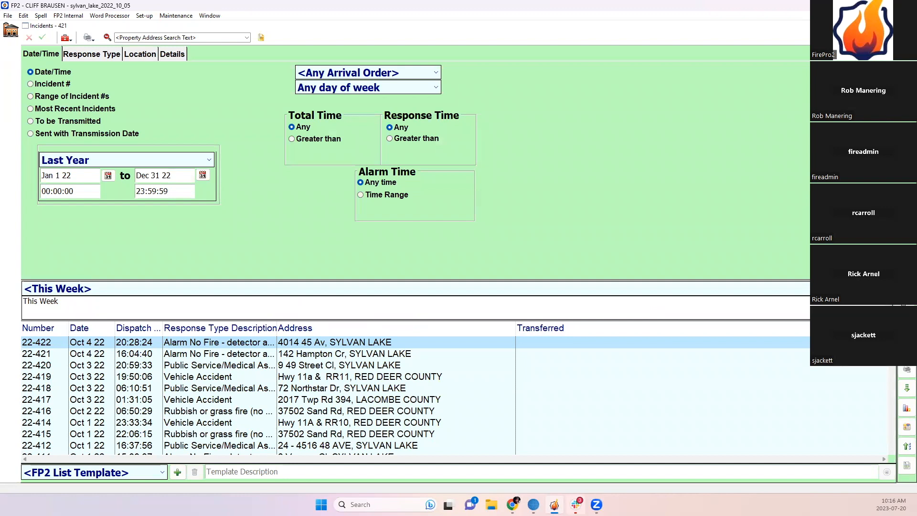
# Step: Choose Excel as the output destination for all listed incidents and cancel the print preferences
pyautogui.click(907, 369)
pyautogui.click(442, 209)
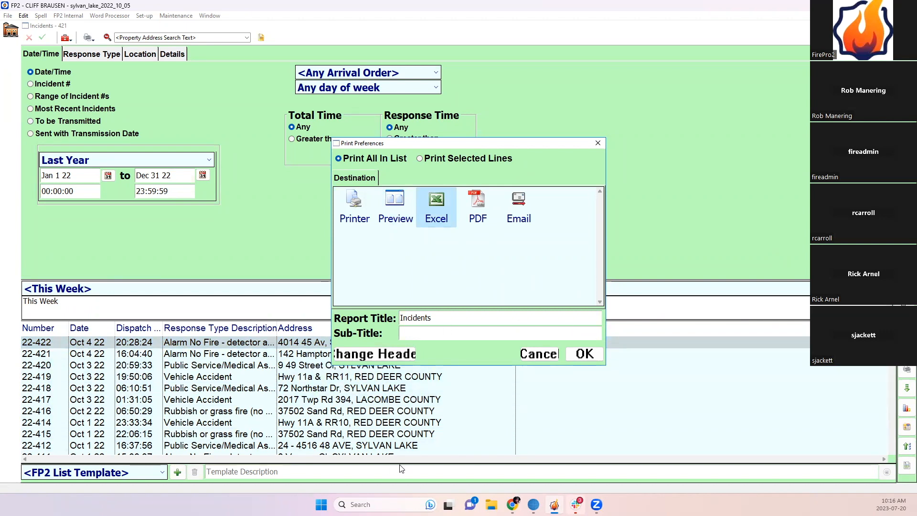
pyautogui.click(540, 354)
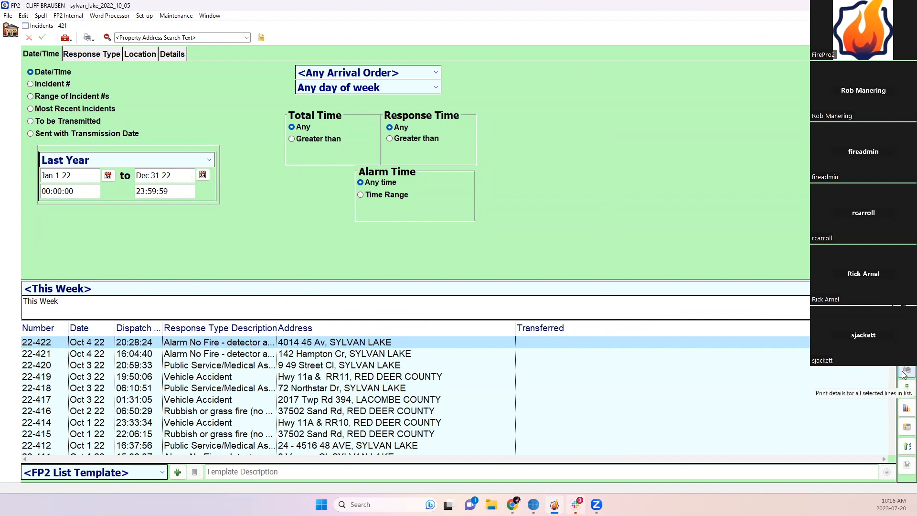
# Step: Set up a Totals by Type graph of all listed incidents, showing the total number of incidents
pyautogui.click(904, 410)
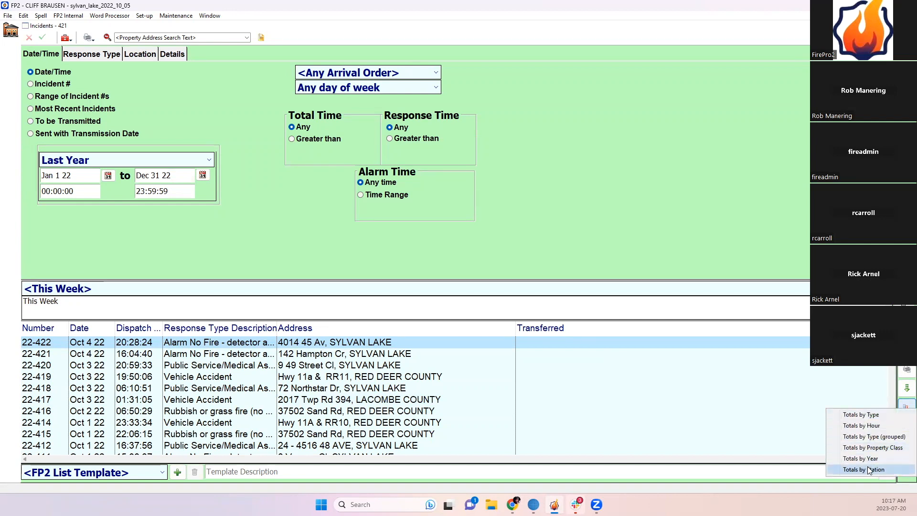
pyautogui.click(866, 427)
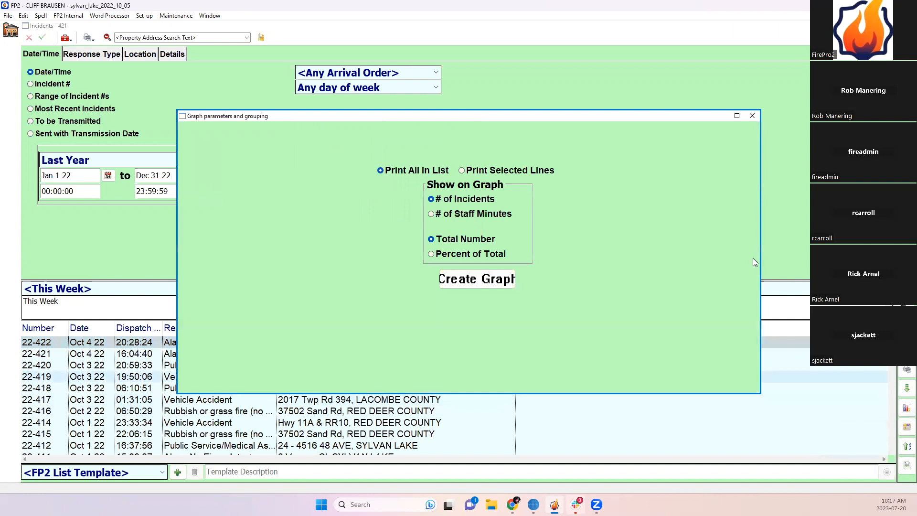
pyautogui.click(486, 281)
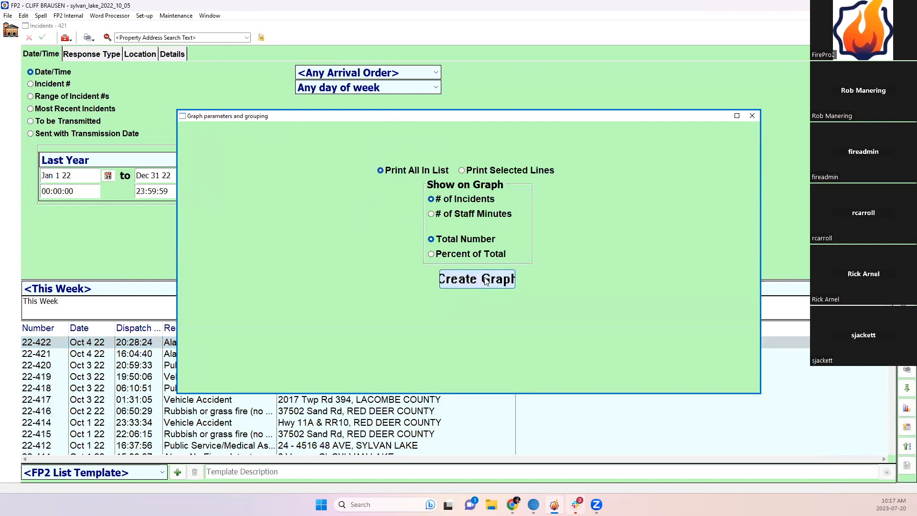
# Step: Try grouping the smaller incident types as Other, reset the grouping and look through the full type list
pyautogui.click(610, 202)
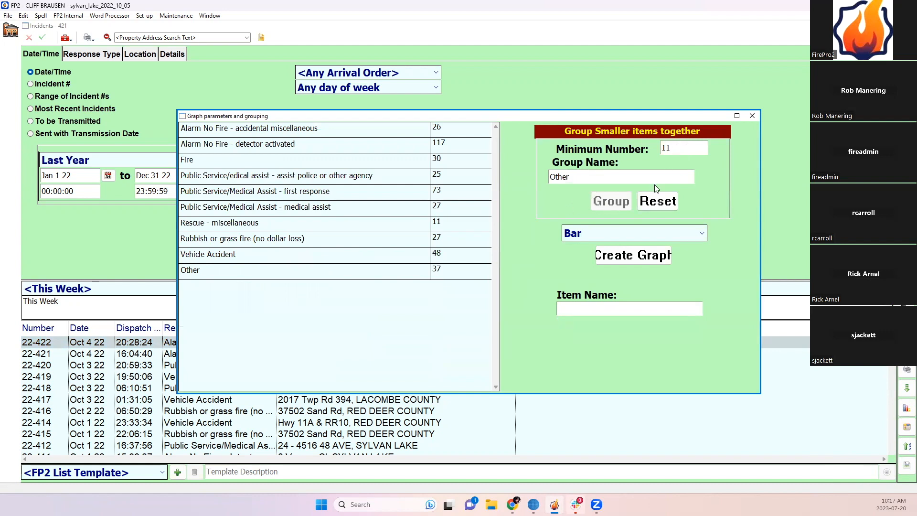
pyautogui.click(658, 203)
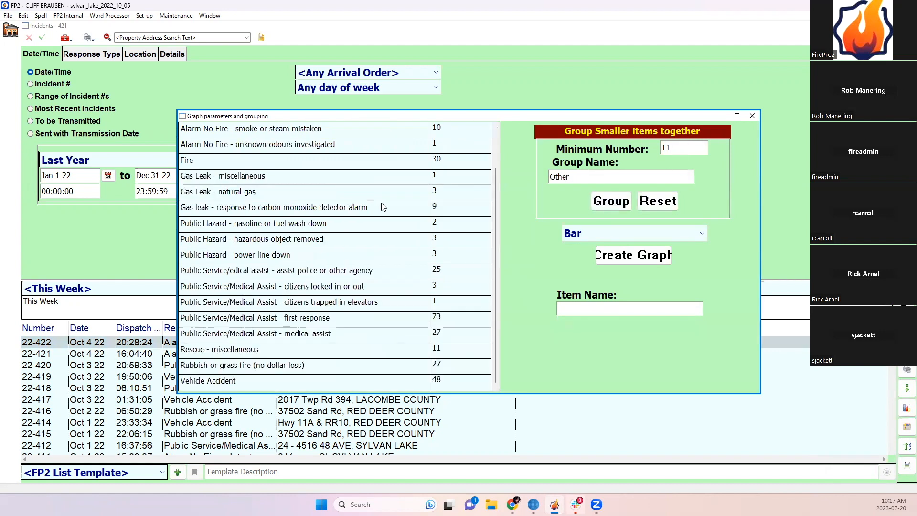
pyautogui.scroll(1, 351, 246)
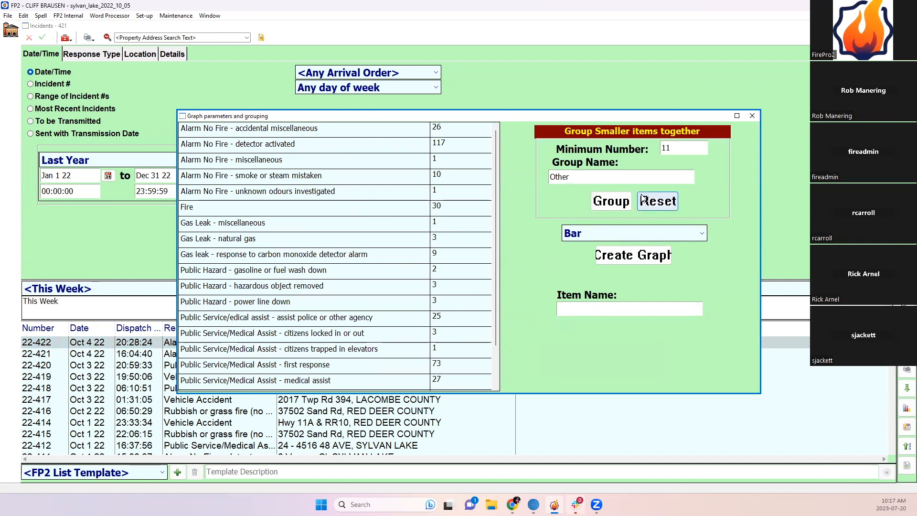
# Step: Group the smaller incident types as Other with a minimum number of 11, create a pie graph of them and close it
pyautogui.click(612, 201)
pyautogui.click(582, 235)
pyautogui.click(581, 254)
pyautogui.click(630, 262)
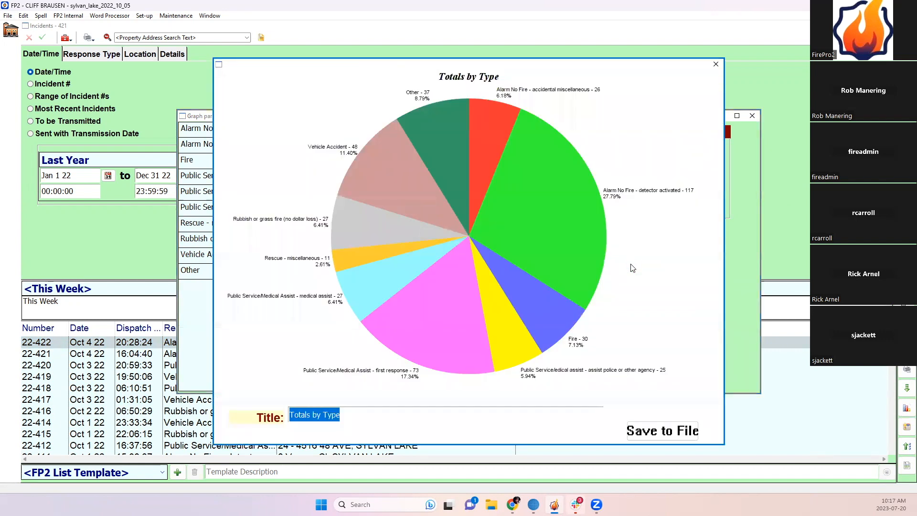
pyautogui.click(719, 64)
pyautogui.click(751, 116)
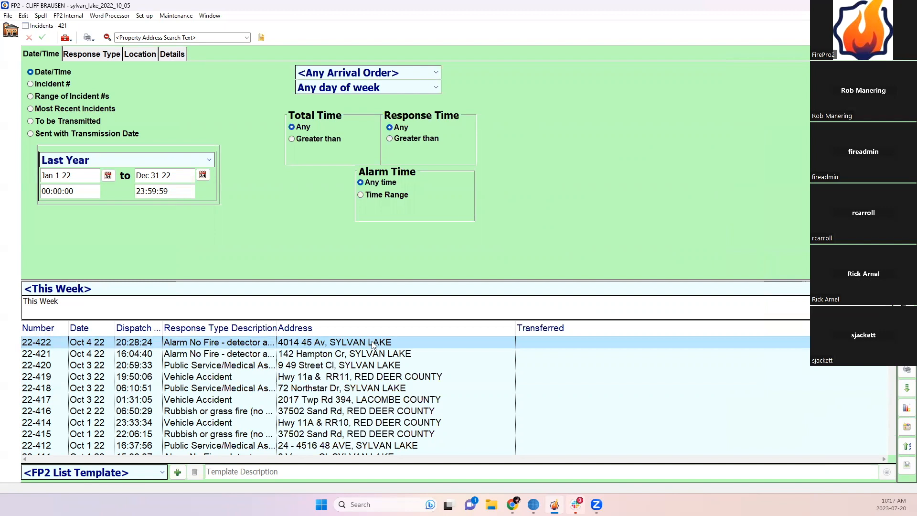
# Step: Select the first six incidents in the list, view only these selected lines on a map and close the map
pyautogui.moveTo(374, 345); pyautogui.dragTo(397, 401)
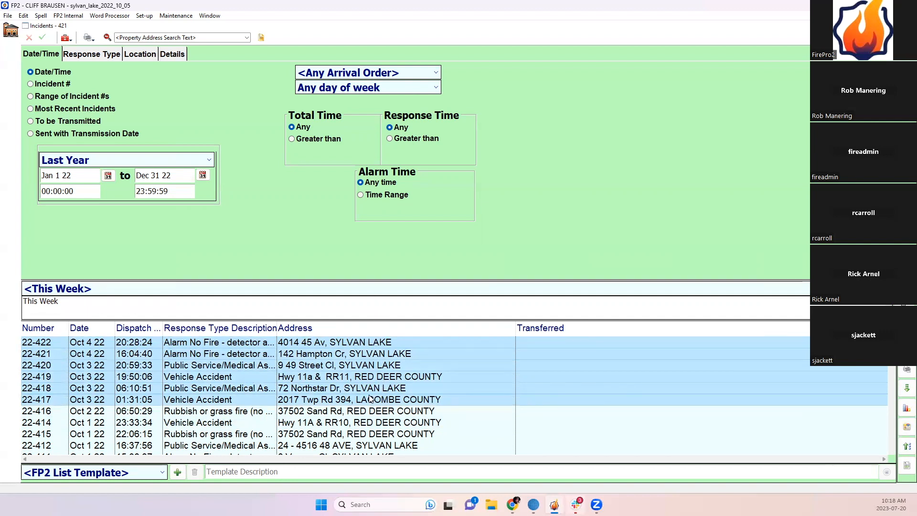
pyautogui.click(405, 344)
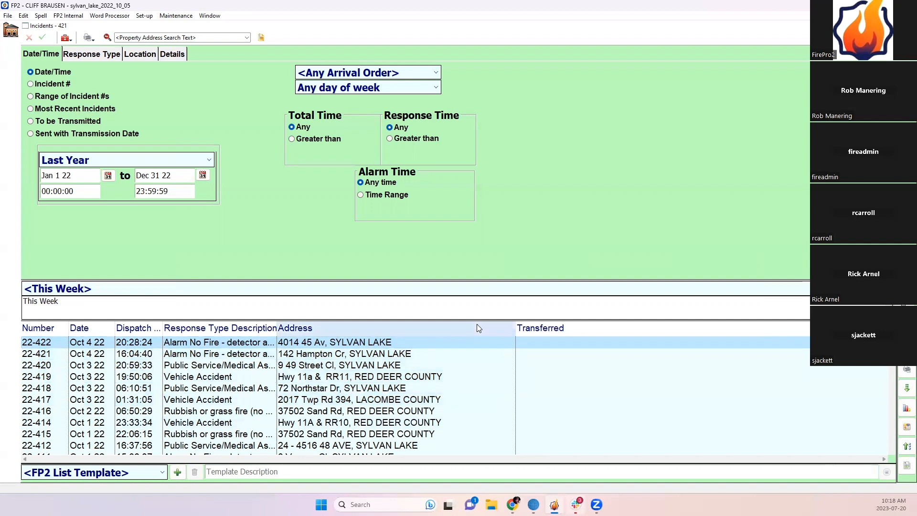
pyautogui.moveTo(420, 342); pyautogui.dragTo(415, 406)
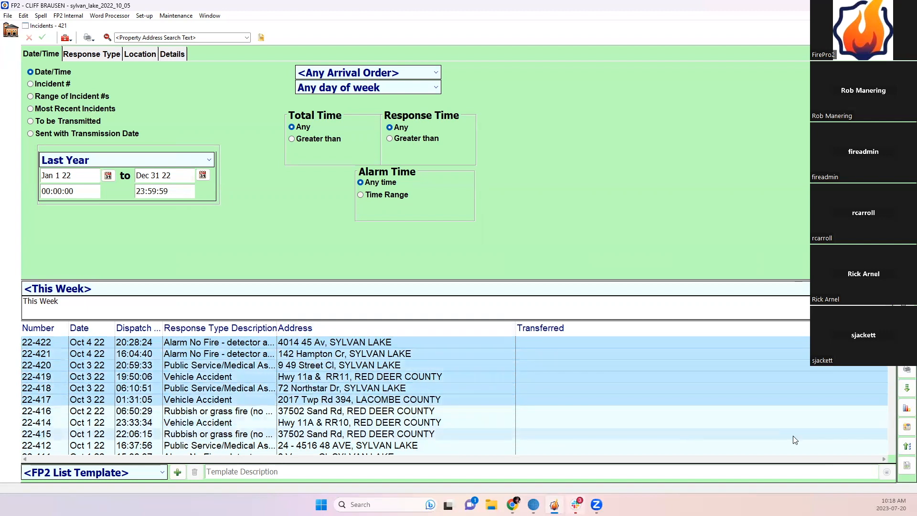
pyautogui.click(906, 428)
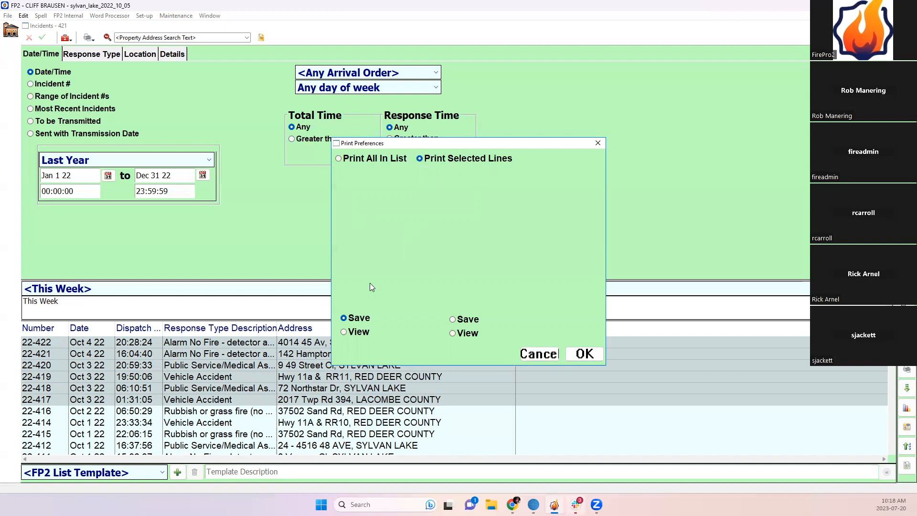
pyautogui.click(358, 333)
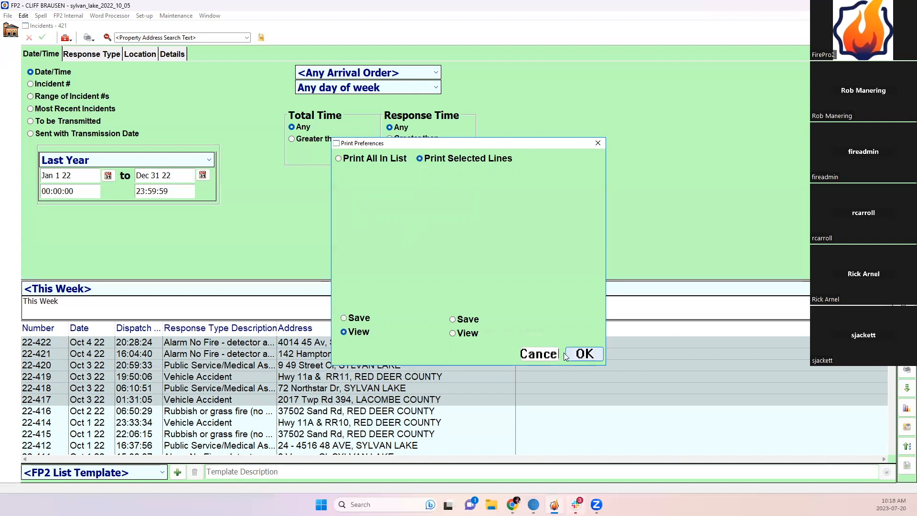
pyautogui.click(582, 356)
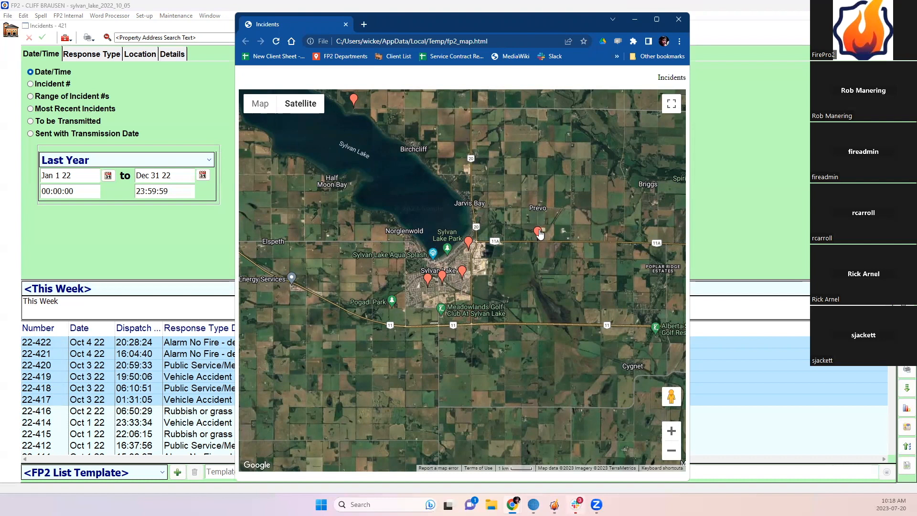
pyautogui.moveTo(470, 244)
pyautogui.moveTo(540, 234)
pyautogui.click(677, 25)
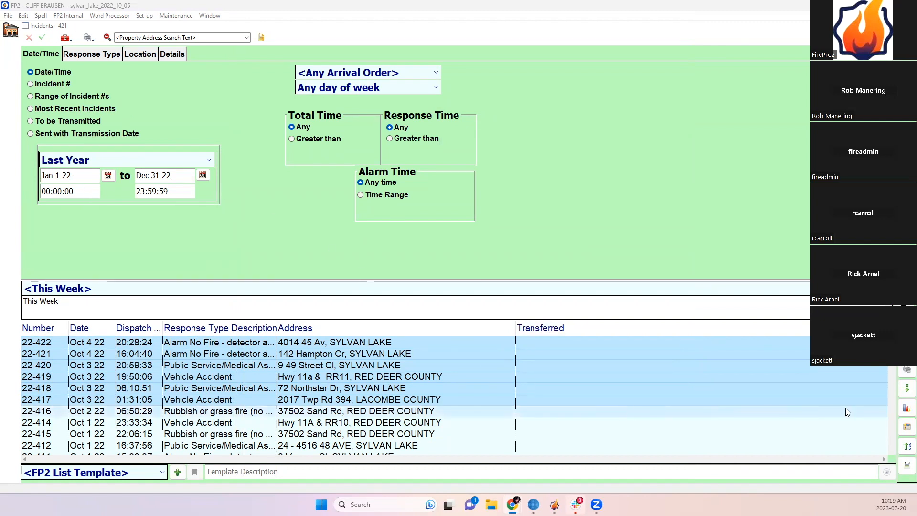
pyautogui.click(904, 470)
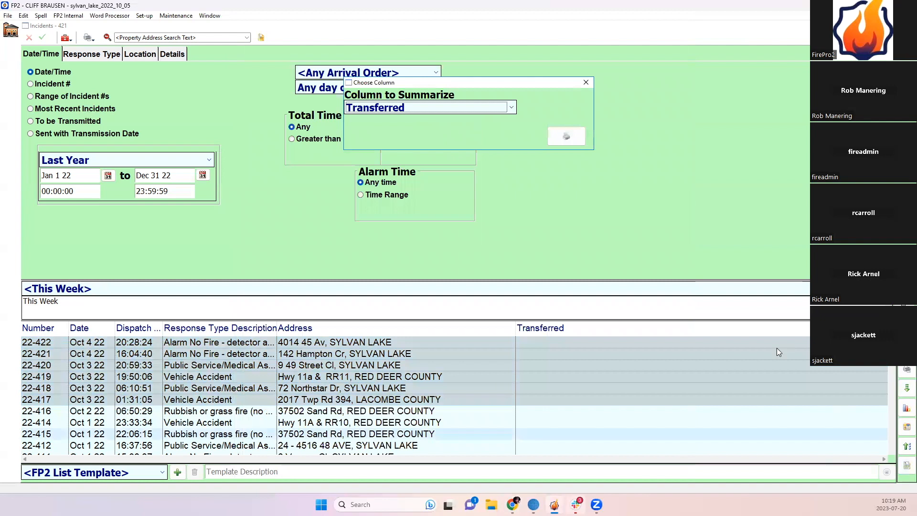
pyautogui.click(586, 83)
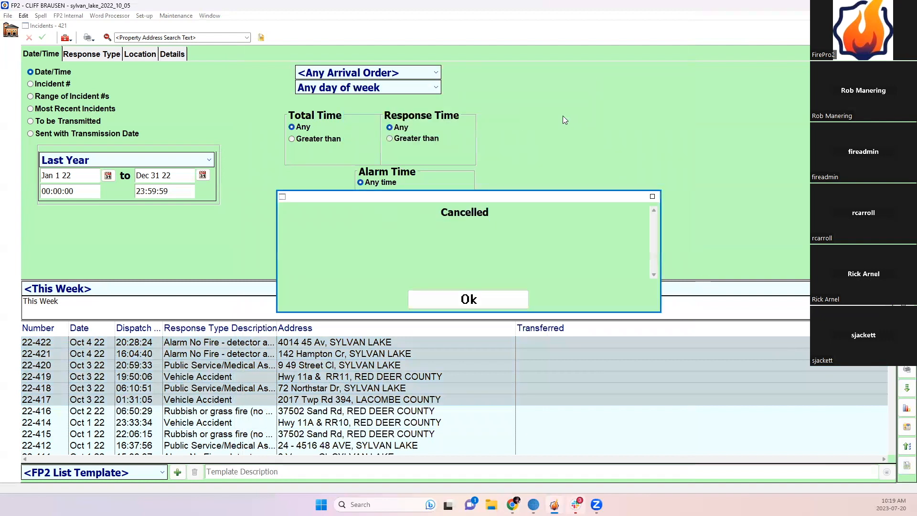
pyautogui.click(513, 301)
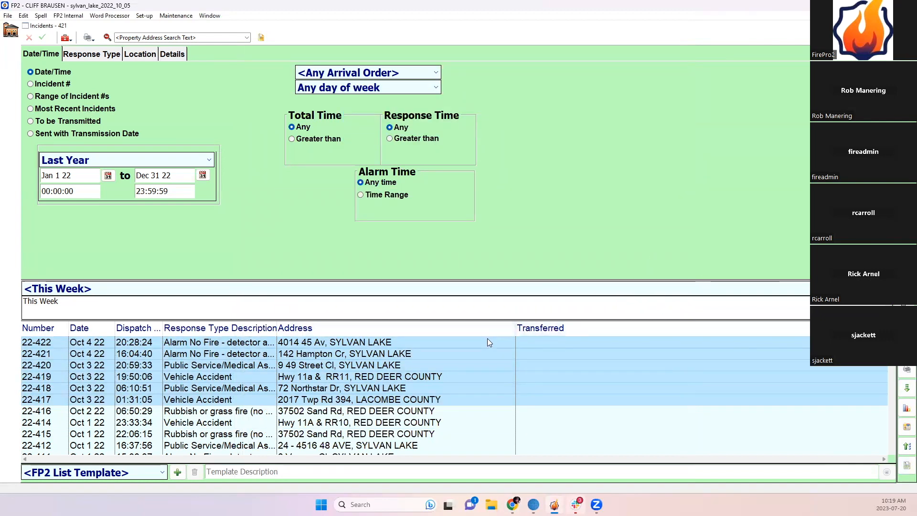
# Step: Add the Officer in Charge column to the Incidents list, preview its summary for all listed incidents and close the preview
pyautogui.click(500, 342)
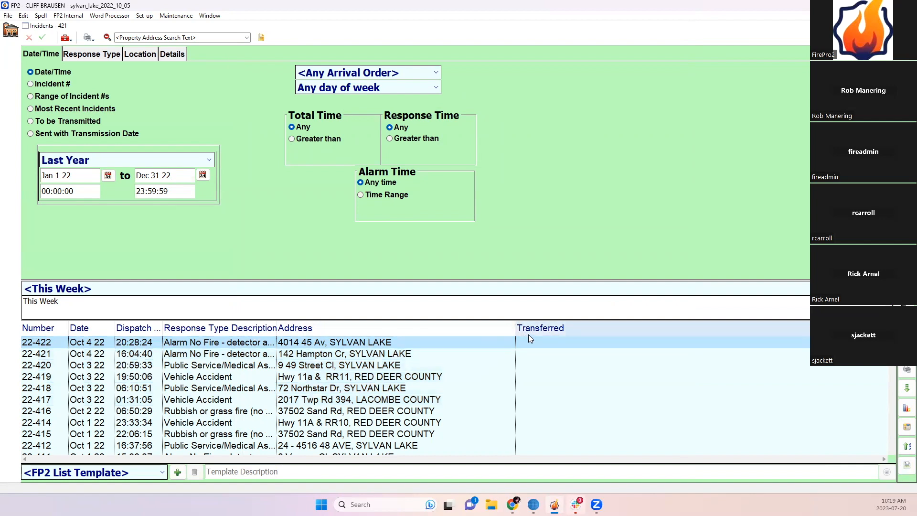
pyautogui.rightClick(306, 329)
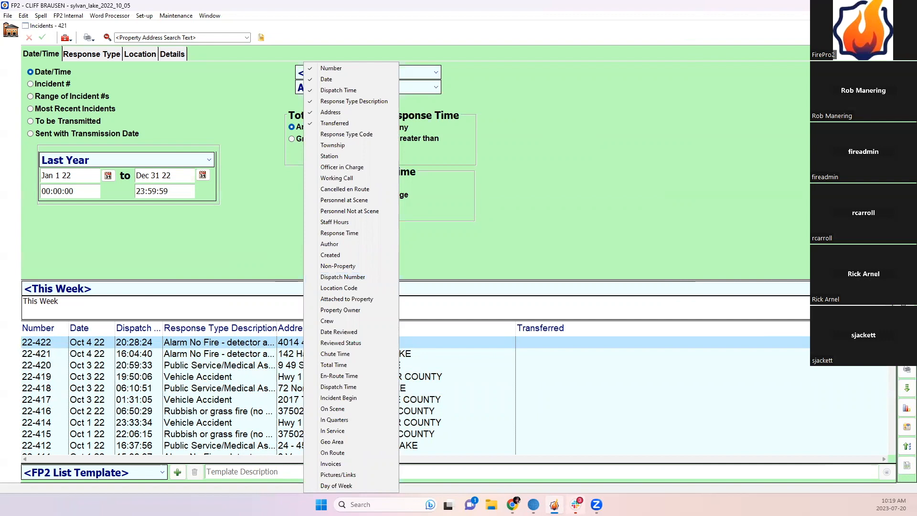
pyautogui.press('Escape')
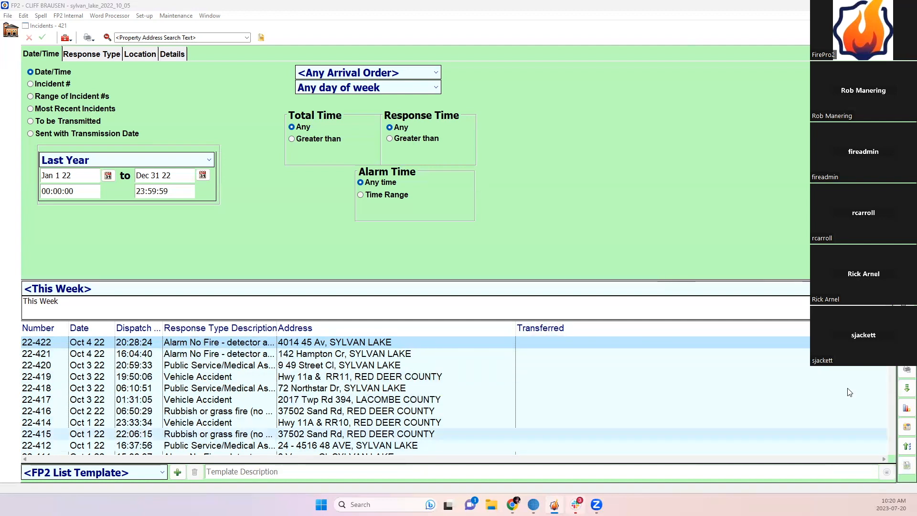
pyautogui.rightClick(580, 328)
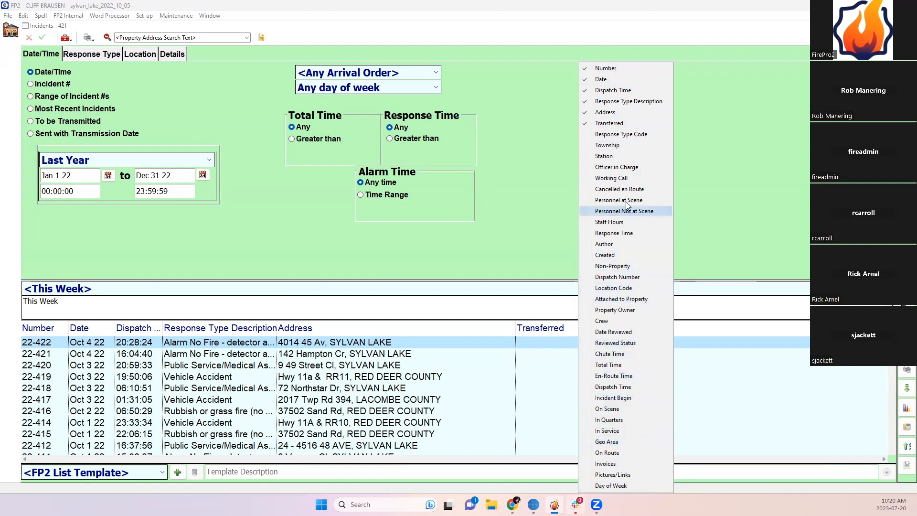
pyautogui.click(618, 169)
pyautogui.click(906, 468)
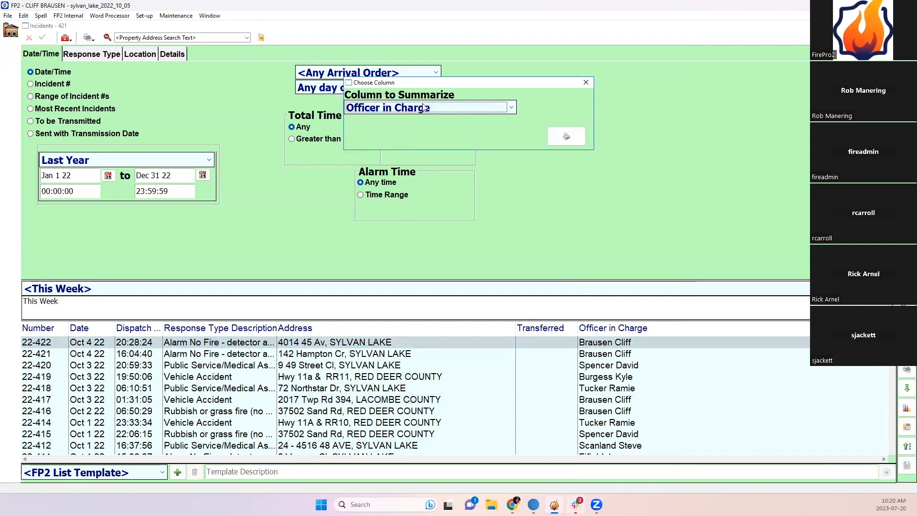
pyautogui.click(574, 136)
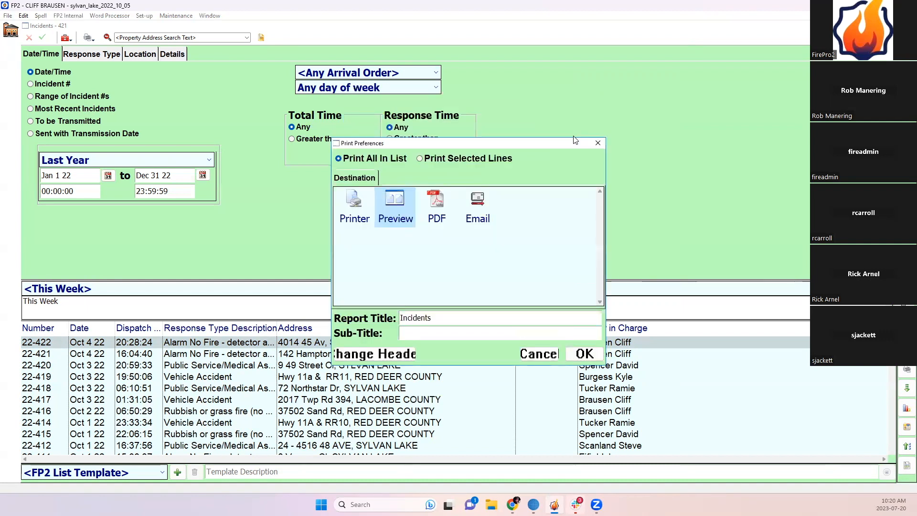
pyautogui.click(587, 355)
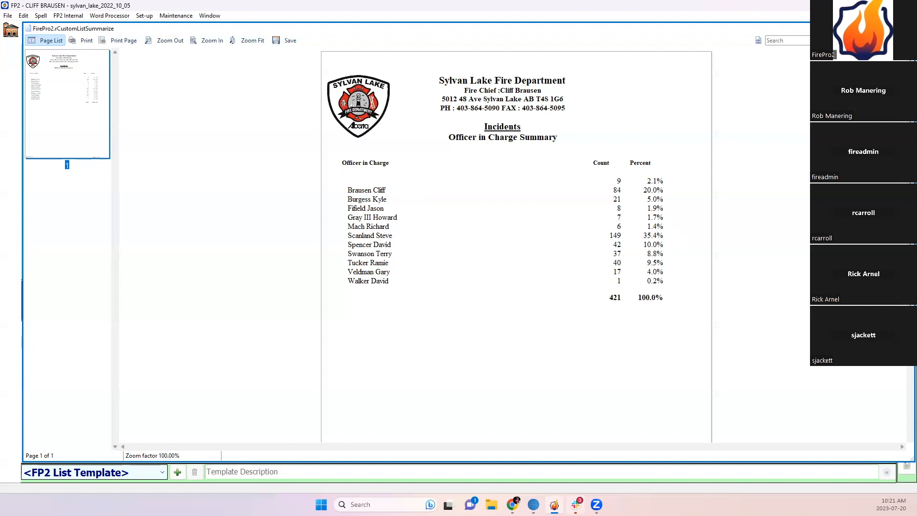
pyautogui.press('Escape')
# Step: Add the Total Time and Geo Area columns to the Incidents list and adjust the column widths so the officer names show fully
pyautogui.rightClick(413, 329)
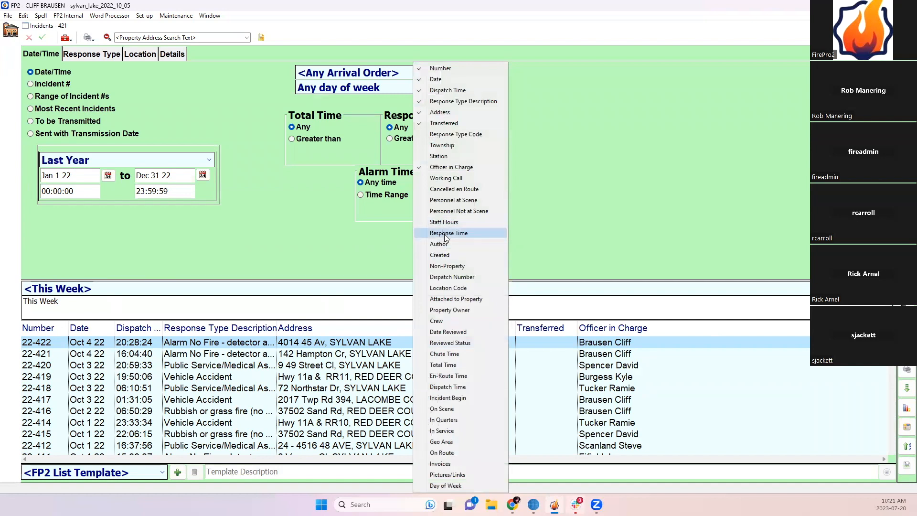
pyautogui.click(449, 364)
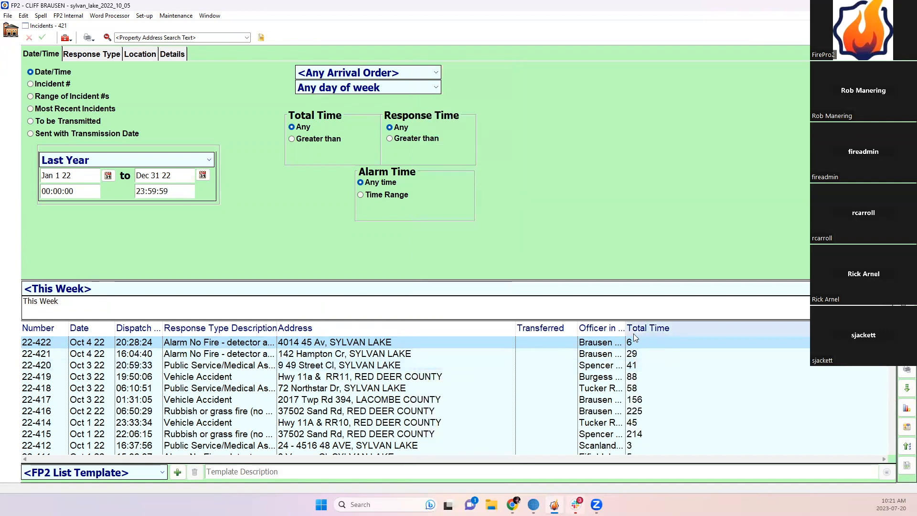
pyautogui.moveTo(625, 328); pyautogui.dragTo(689, 328)
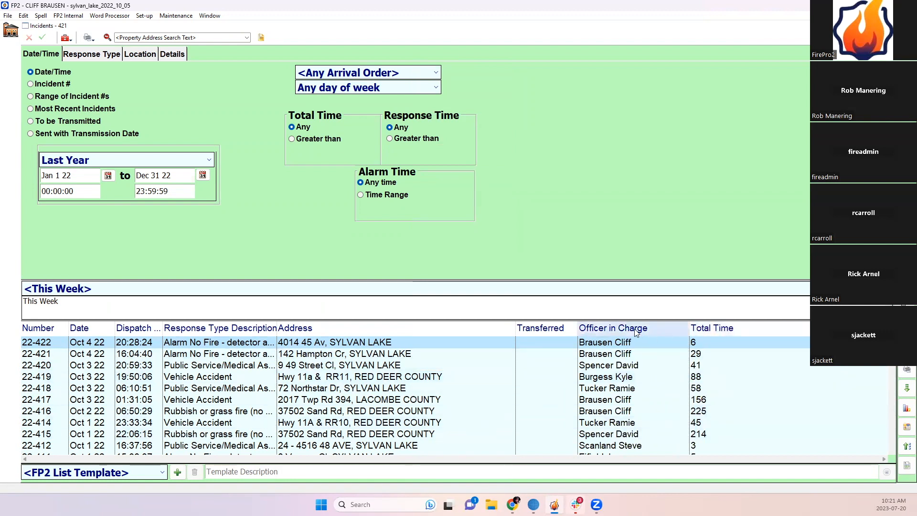
pyautogui.rightClick(440, 325)
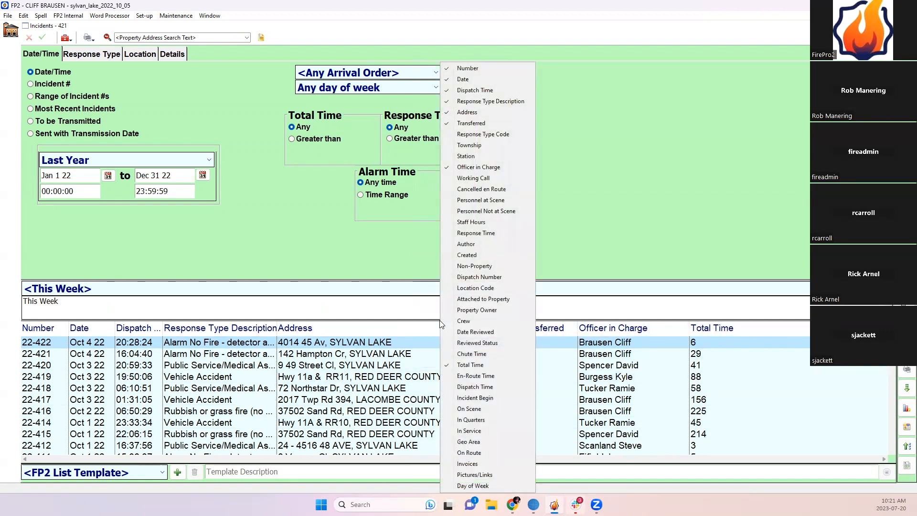
pyautogui.click(475, 441)
pyautogui.moveTo(708, 328); pyautogui.dragTo(747, 329)
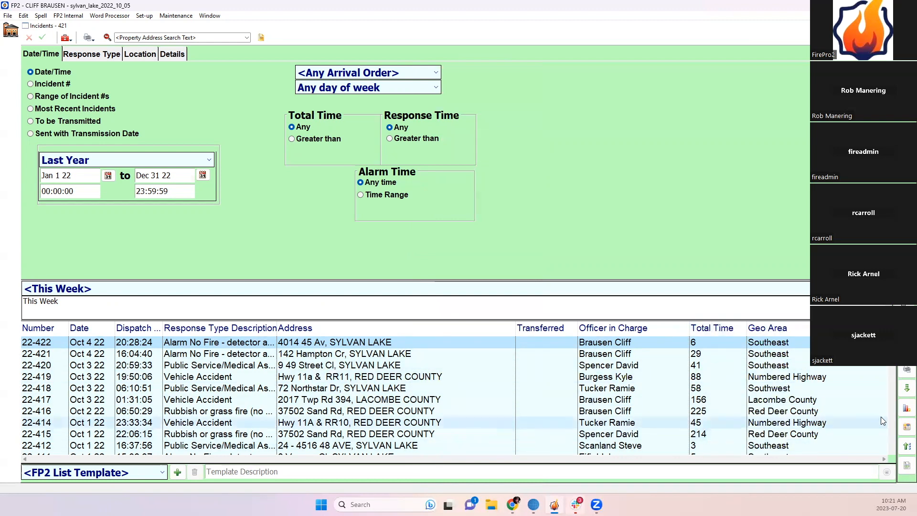
# Step: Preview a summary of the Geo Area column for all listed incidents and close the preview
pyautogui.click(904, 467)
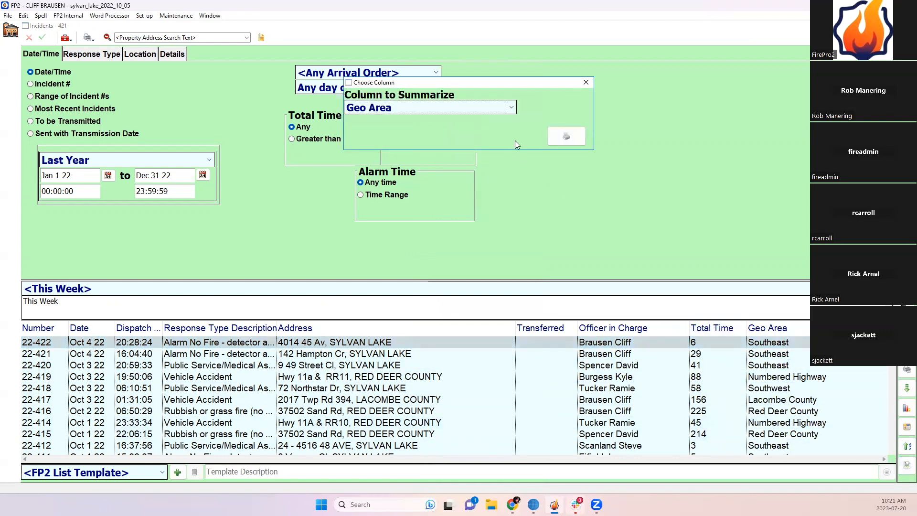
pyautogui.click(560, 144)
pyautogui.click(587, 353)
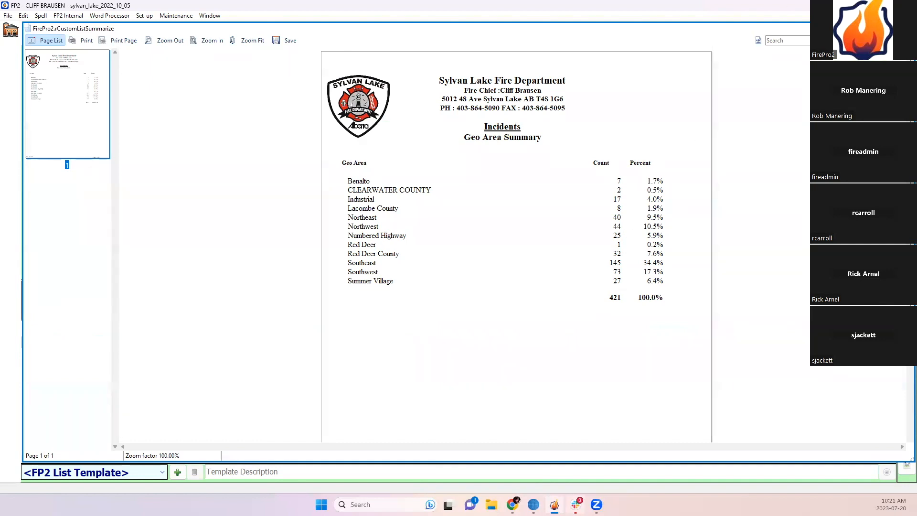
pyautogui.click(908, 28)
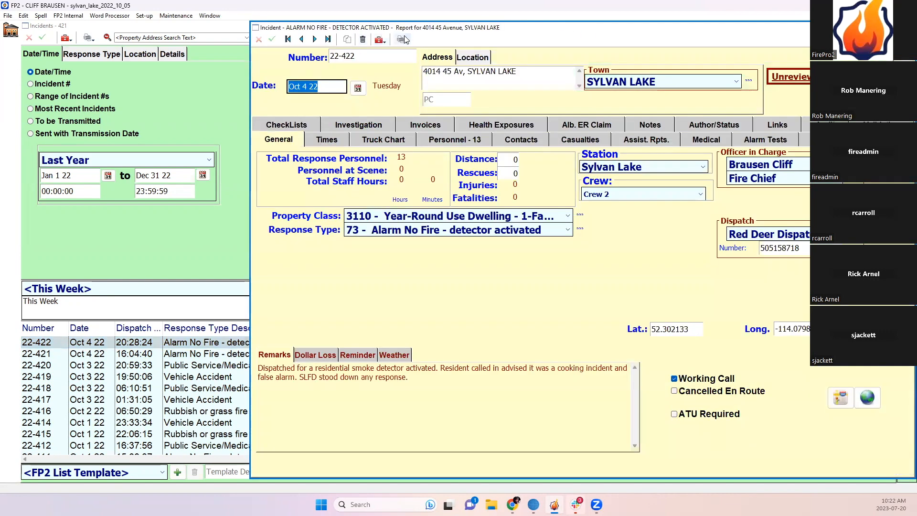
# Step: Enable RD Dispatch Notes, Dispatch Times, Print Chronology, Print Casualties and Review Information in the open incident's print options, and close the options
pyautogui.click(402, 39)
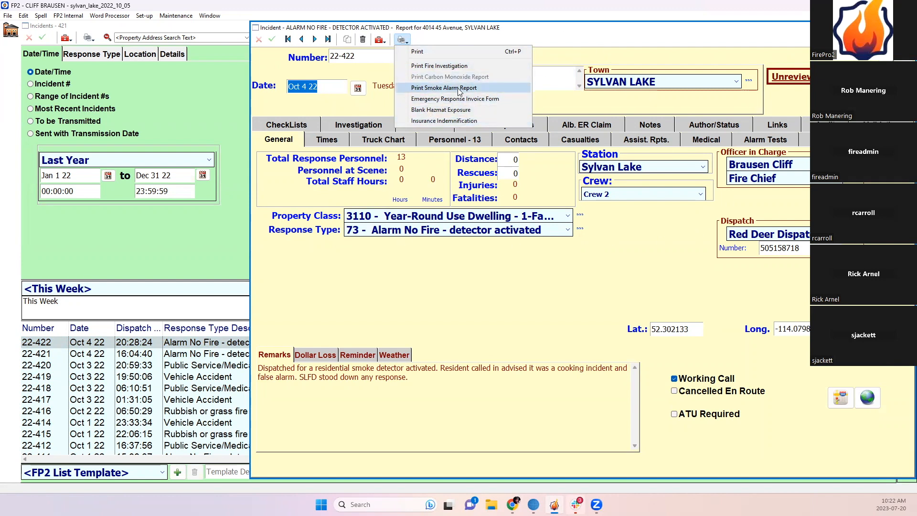
pyautogui.click(435, 53)
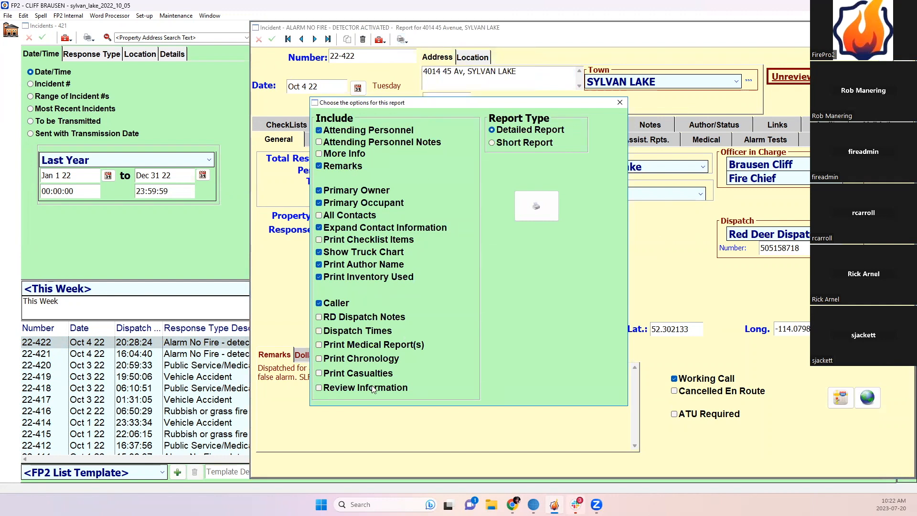
pyautogui.click(353, 318)
pyautogui.click(359, 331)
pyautogui.click(355, 358)
pyautogui.click(364, 375)
pyautogui.click(370, 391)
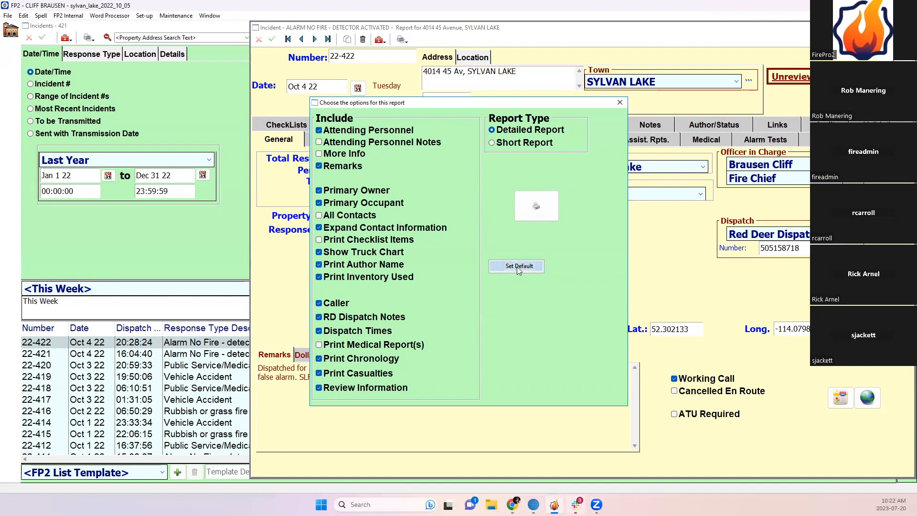
pyautogui.click(619, 102)
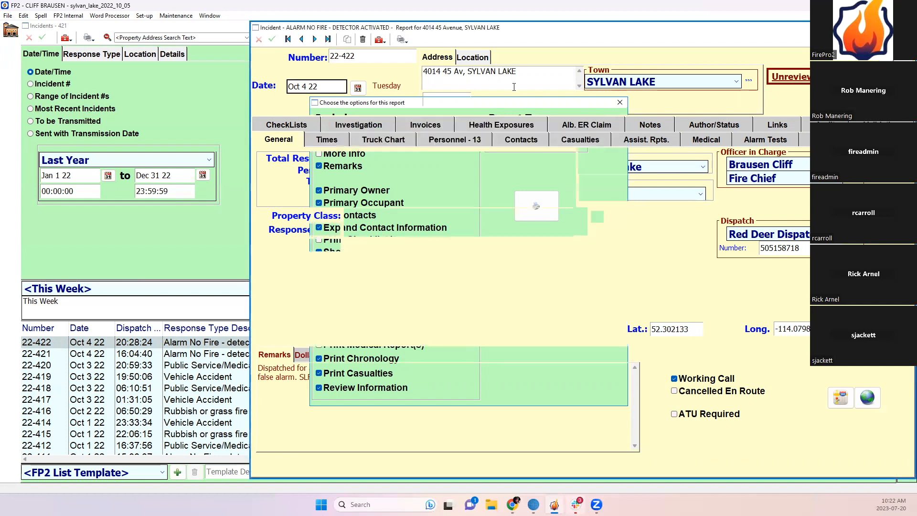
# Step: Preview the open incident's detailed report, look through its first pages and close the preview
pyautogui.click(403, 40)
pyautogui.click(421, 49)
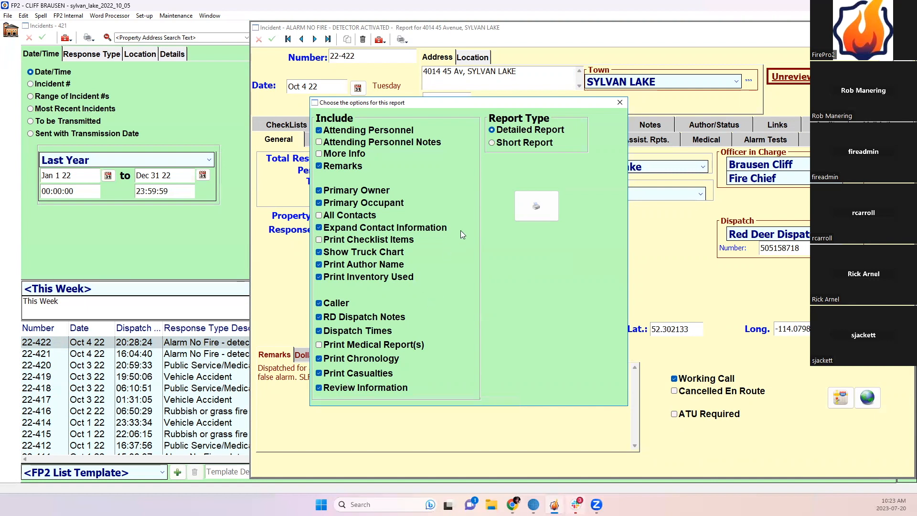
pyautogui.click(534, 204)
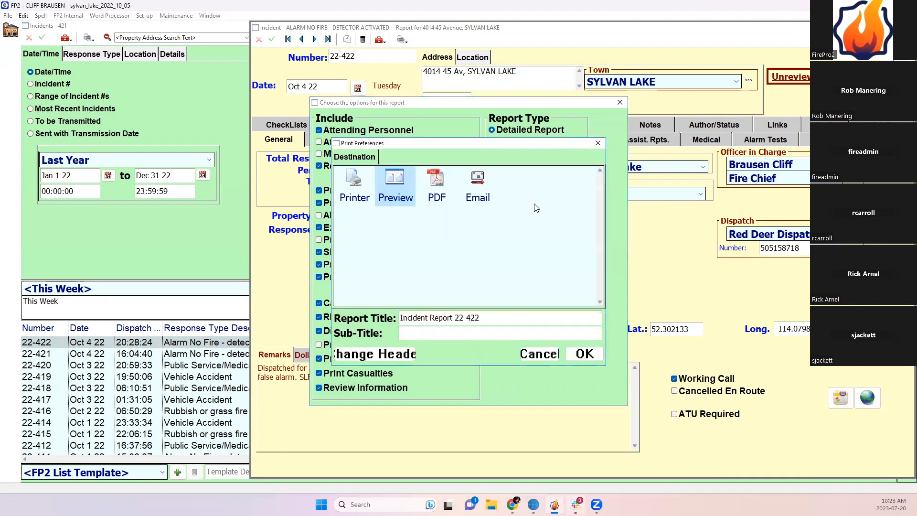
pyautogui.click(580, 359)
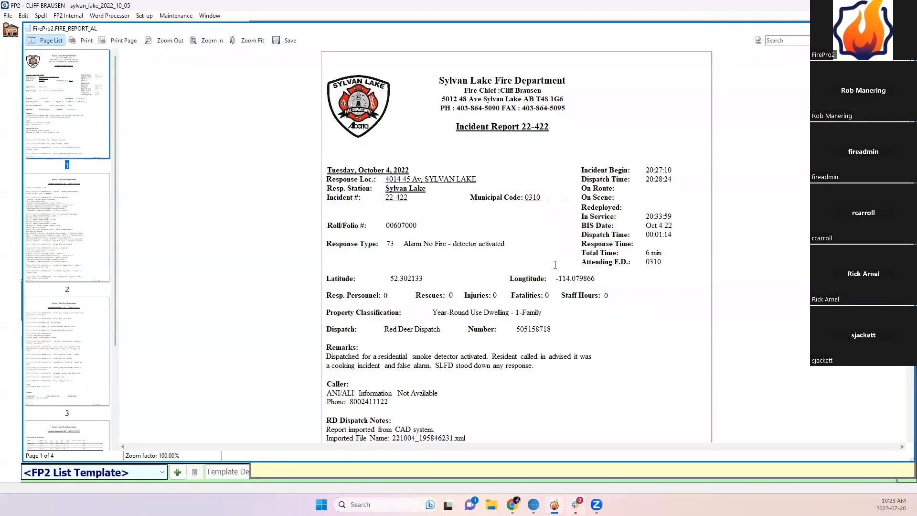
pyautogui.scroll(-5, 554, 220)
pyautogui.scroll(-10, 554, 223)
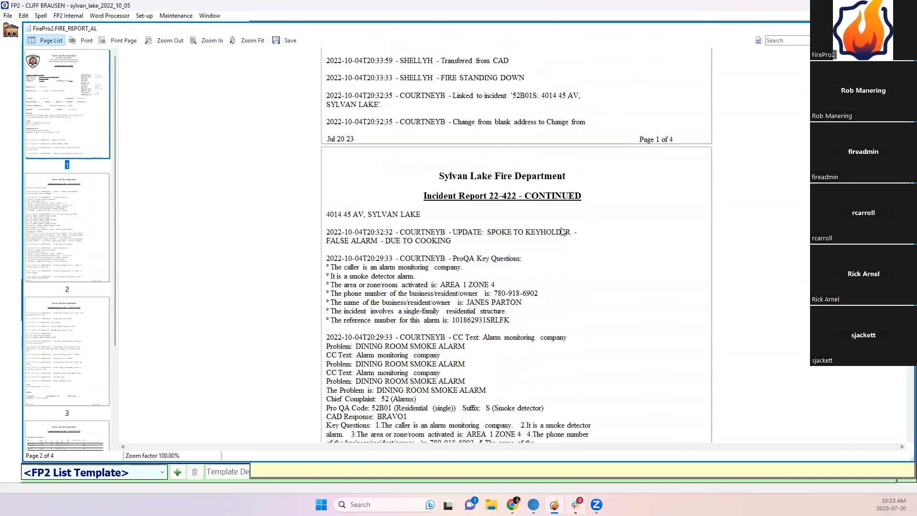
pyautogui.click(905, 29)
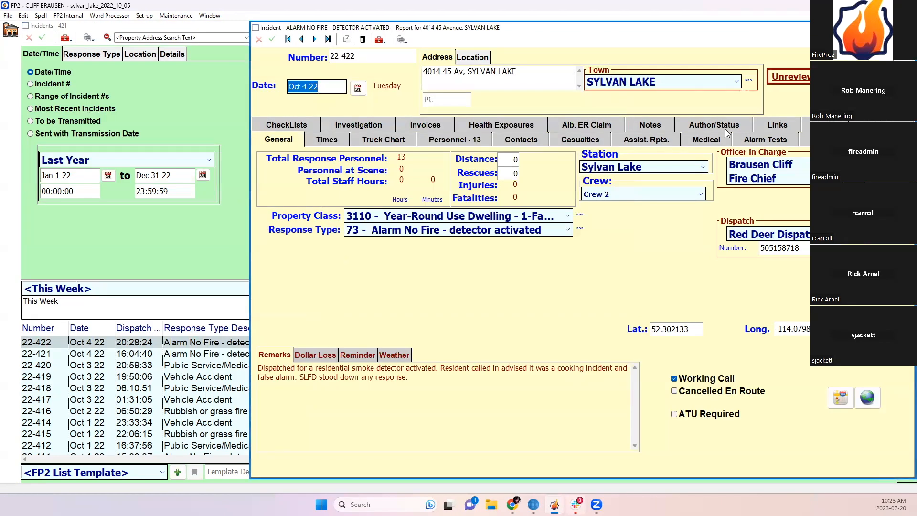
# Step: Check which other forms can be printed for the incident and close the incident record
pyautogui.click(402, 39)
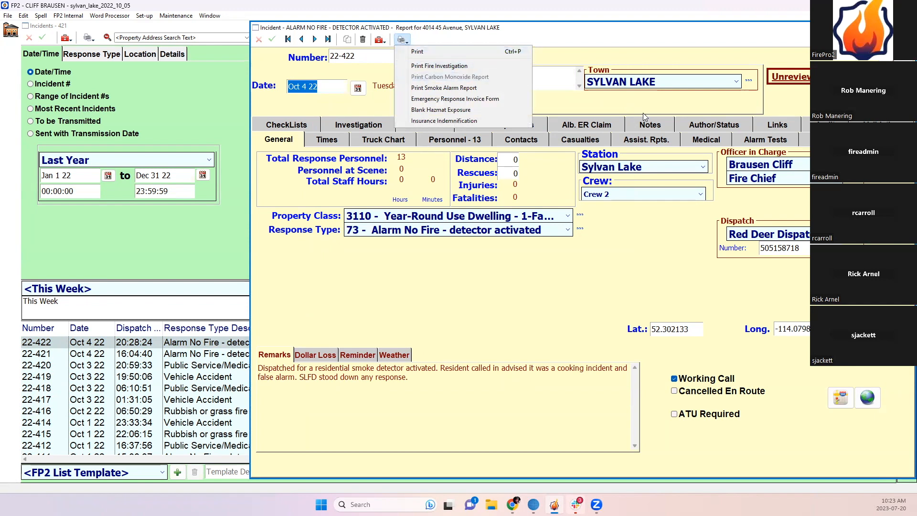
pyautogui.click(668, 109)
pyautogui.click(908, 28)
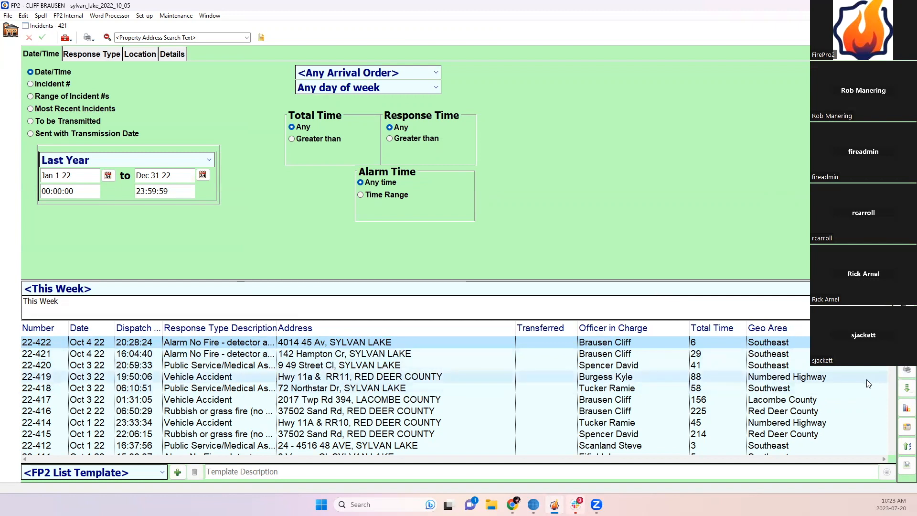
# Step: View the Modules 1 permissions of the first user in the user options, and close the user record and user list
pyautogui.click(905, 371)
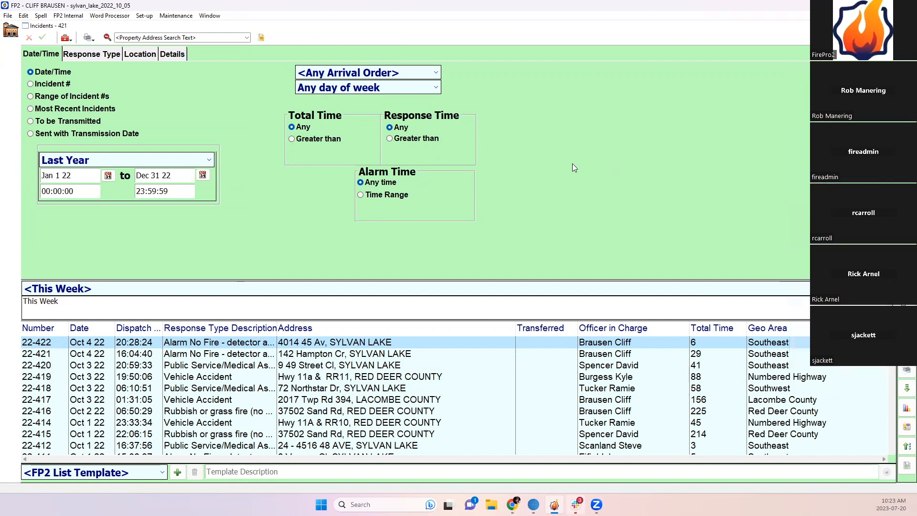
pyautogui.click(145, 16)
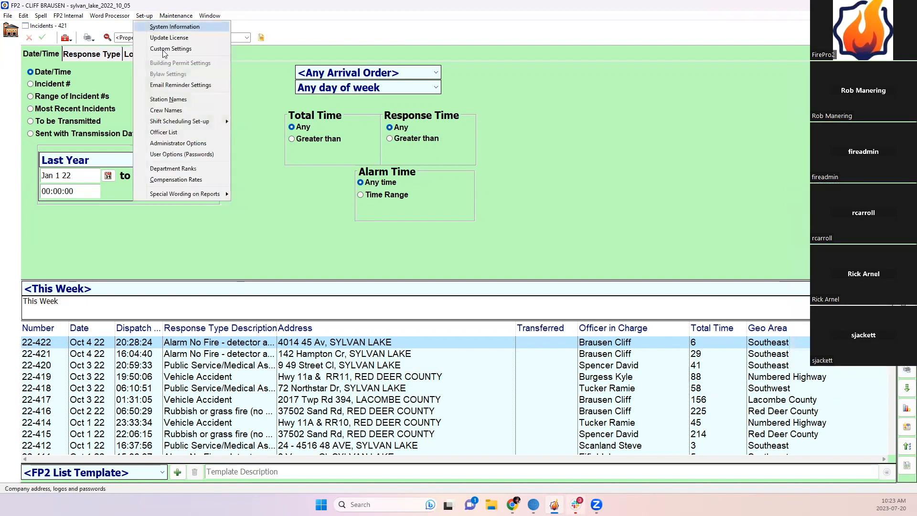
pyautogui.click(186, 154)
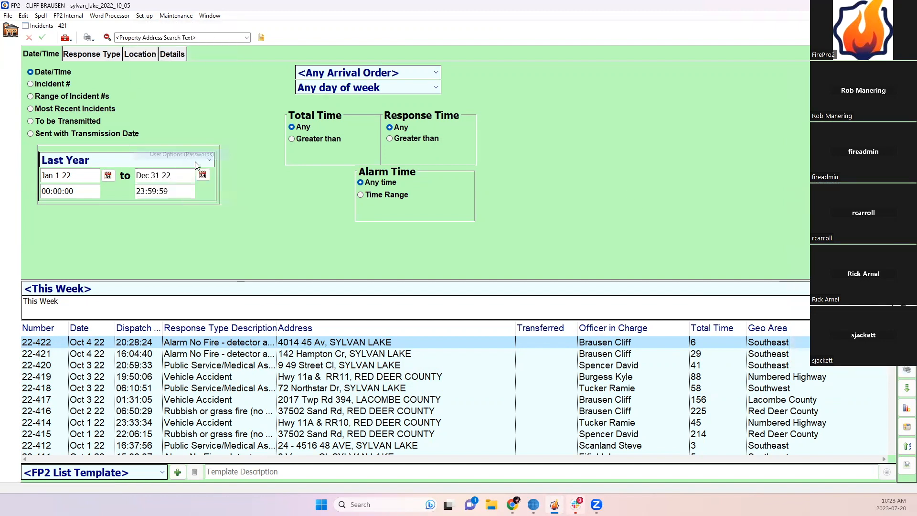
pyautogui.doubleClick(313, 86)
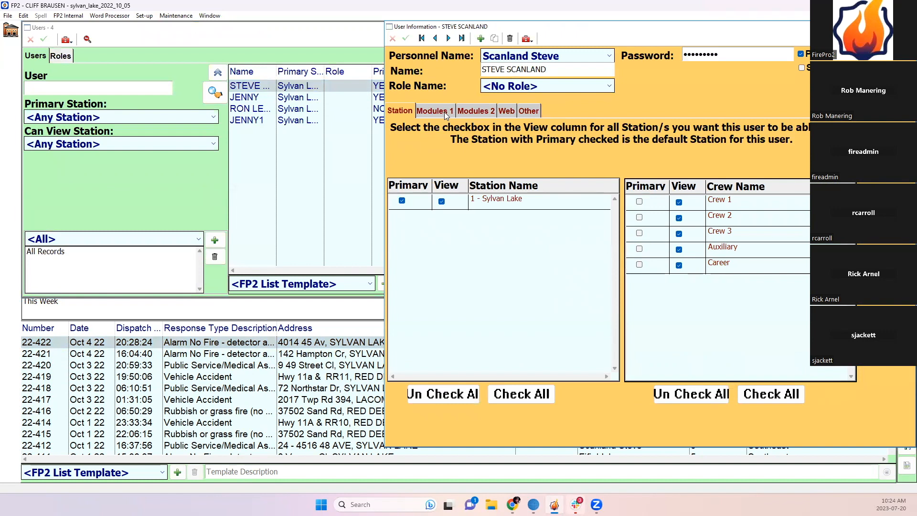
pyautogui.click(445, 111)
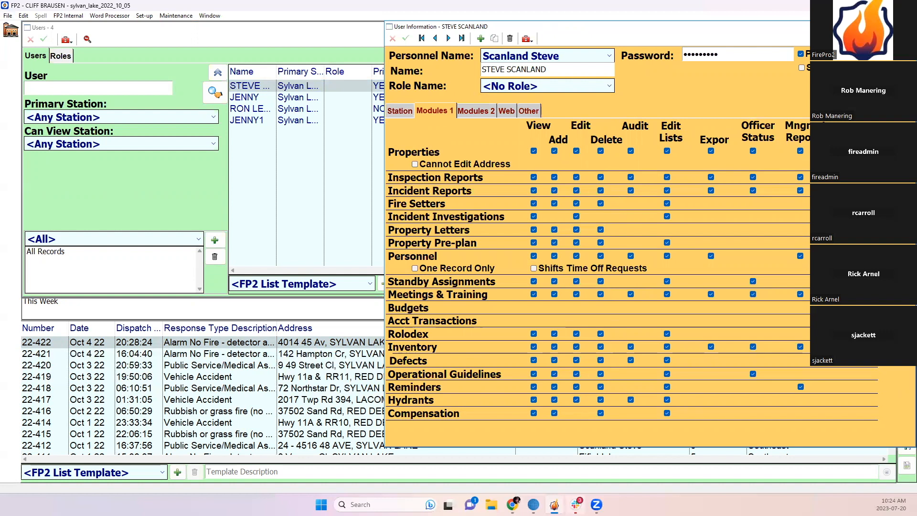
pyautogui.click(908, 27)
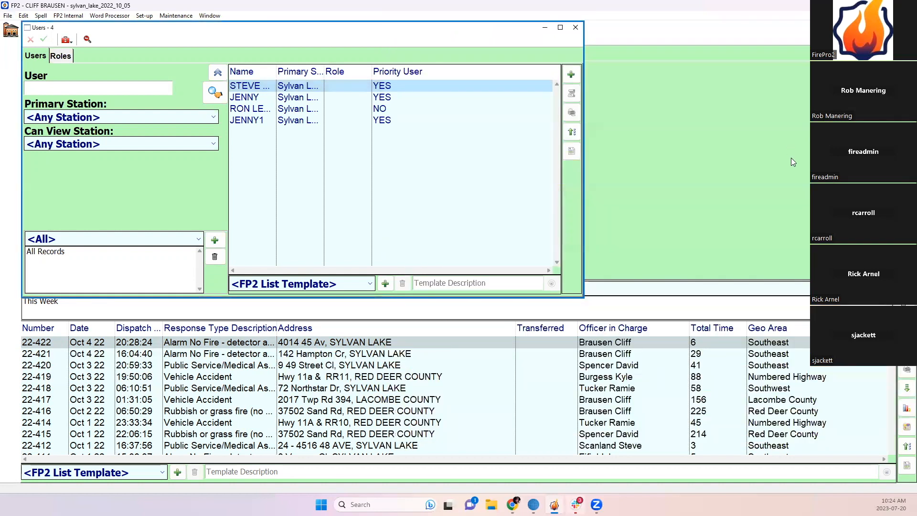
pyautogui.click(576, 27)
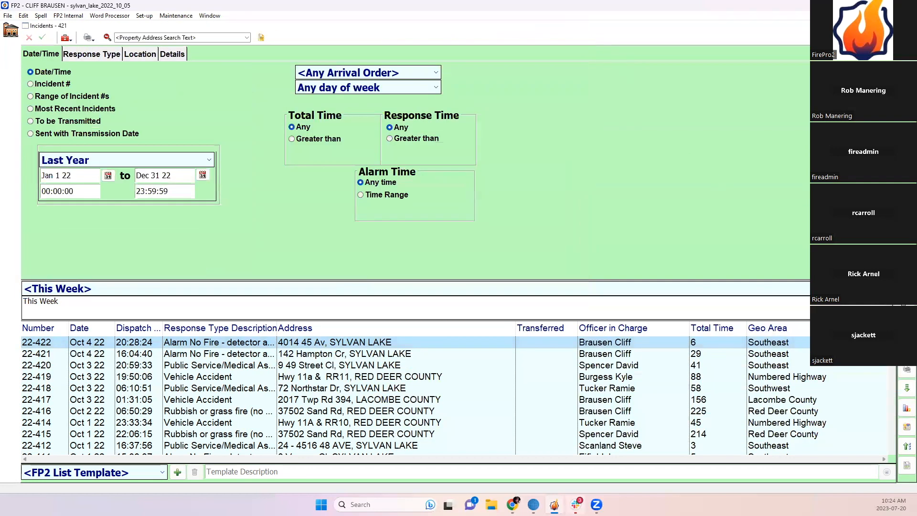
pyautogui.click(908, 371)
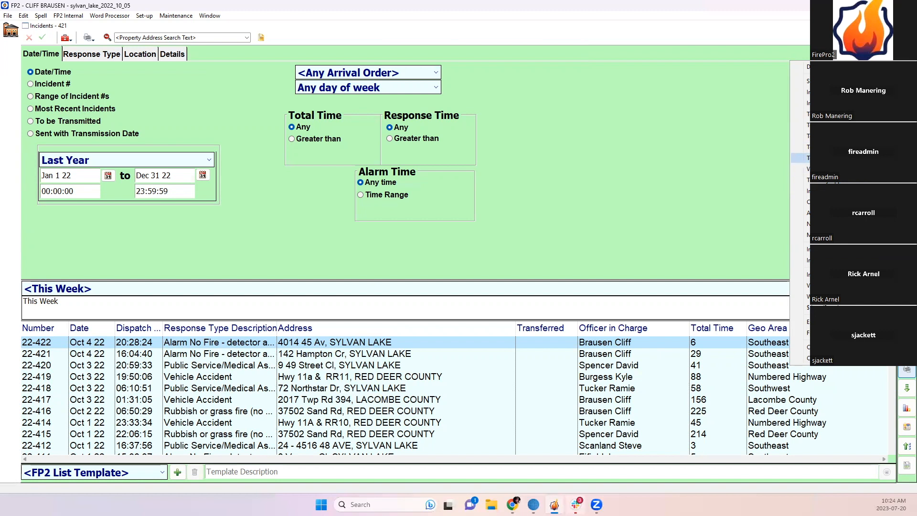
pyautogui.click(751, 164)
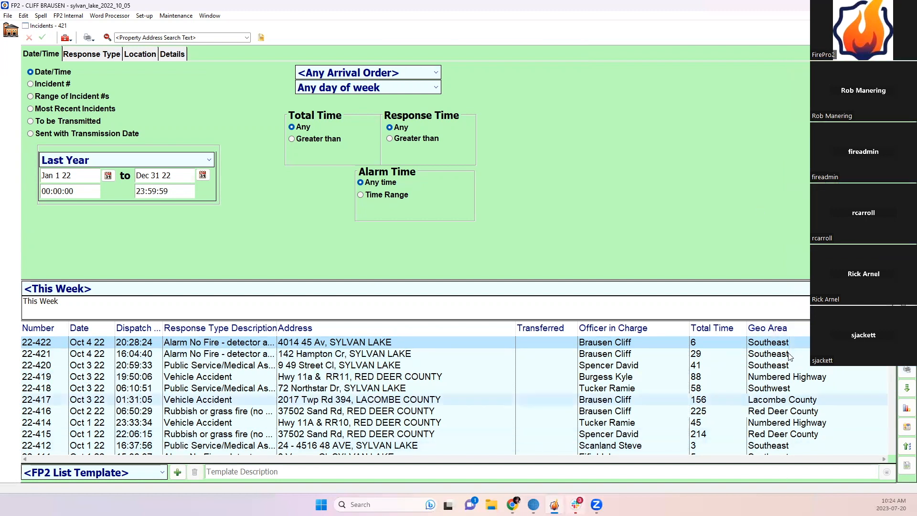
pyautogui.scroll(-3, 808, 420)
pyautogui.scroll(3, 810, 406)
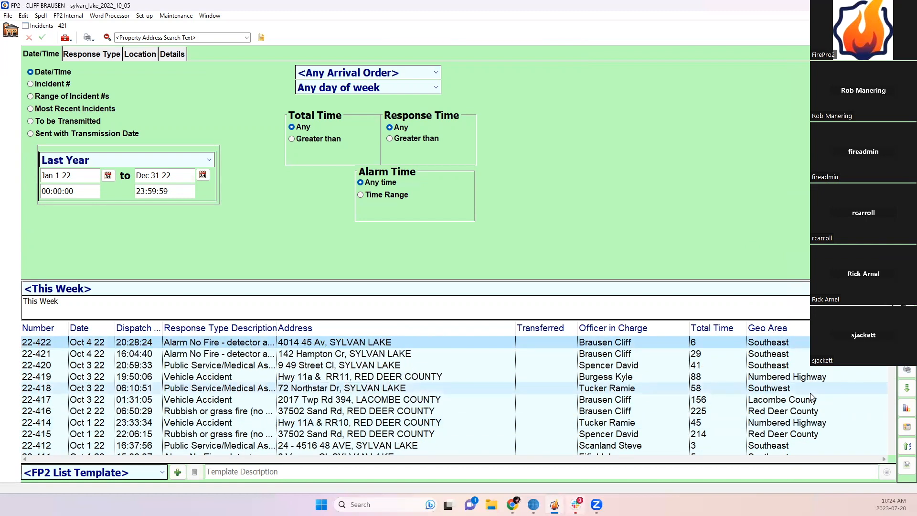
# Step: Preview the Totals by Geographic Location report for the listed incidents, including not-at-scene firefighters and staff hours
pyautogui.click(905, 372)
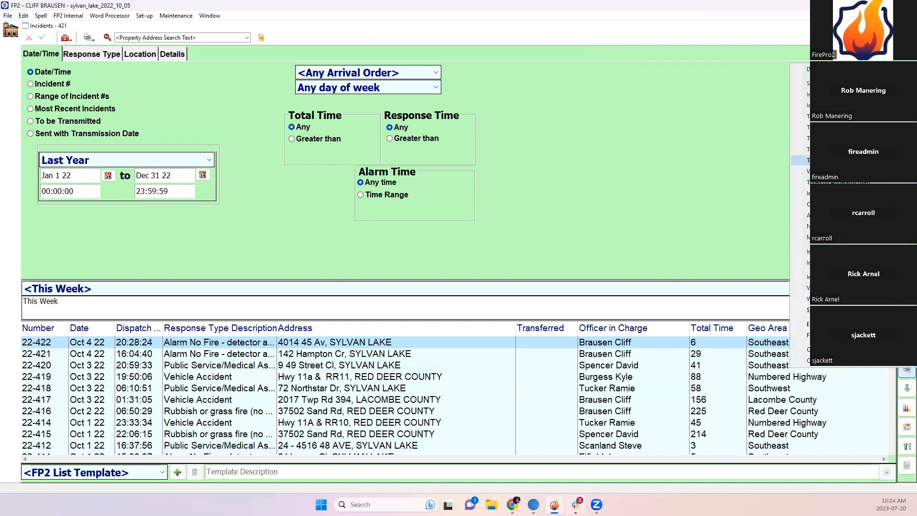
pyautogui.click(801, 161)
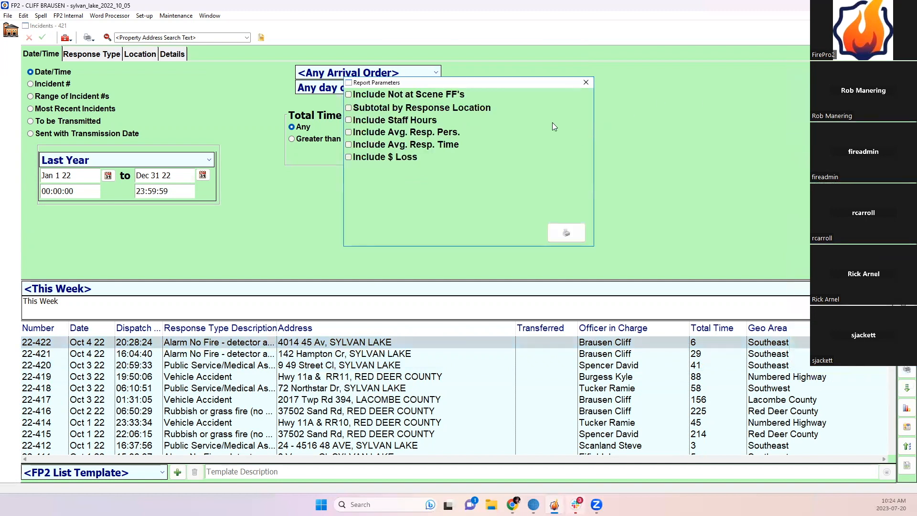
pyautogui.click(394, 95)
pyautogui.click(393, 121)
pyautogui.click(562, 229)
pyautogui.click(581, 354)
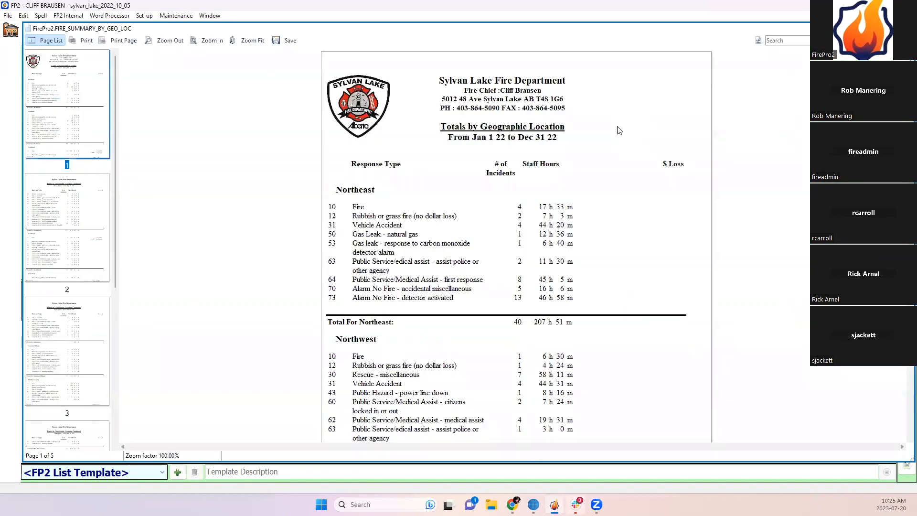
# Step: Look through the geographic totals by response type on the first pages and close the preview
pyautogui.scroll(-3, 634, 317)
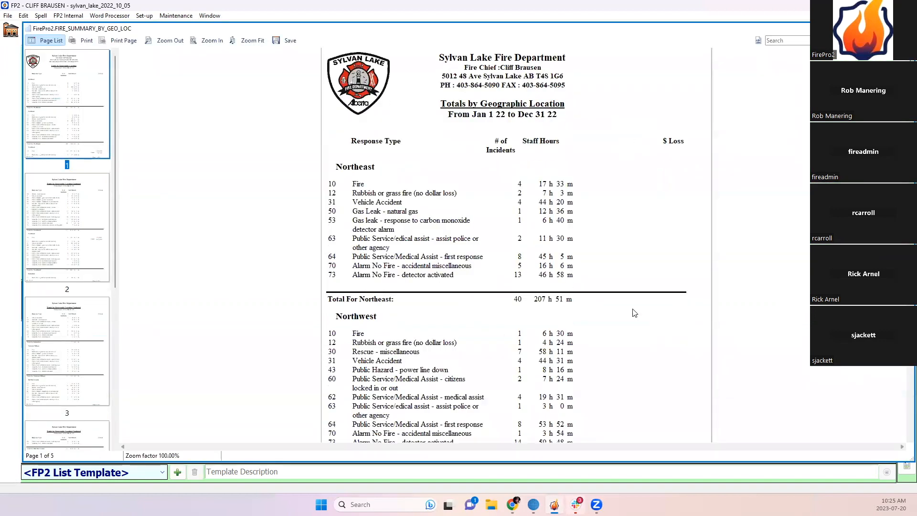
pyautogui.scroll(-14, 633, 316)
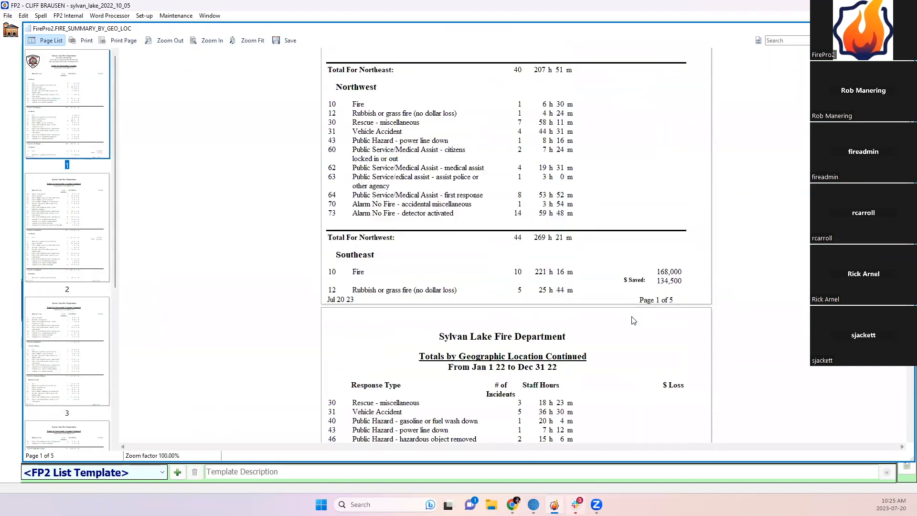
pyautogui.scroll(-15, 633, 316)
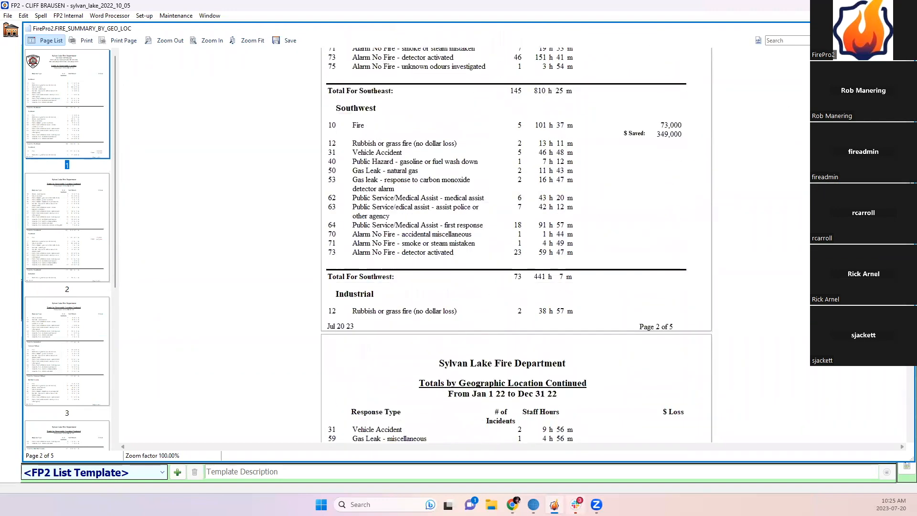
pyautogui.click(908, 28)
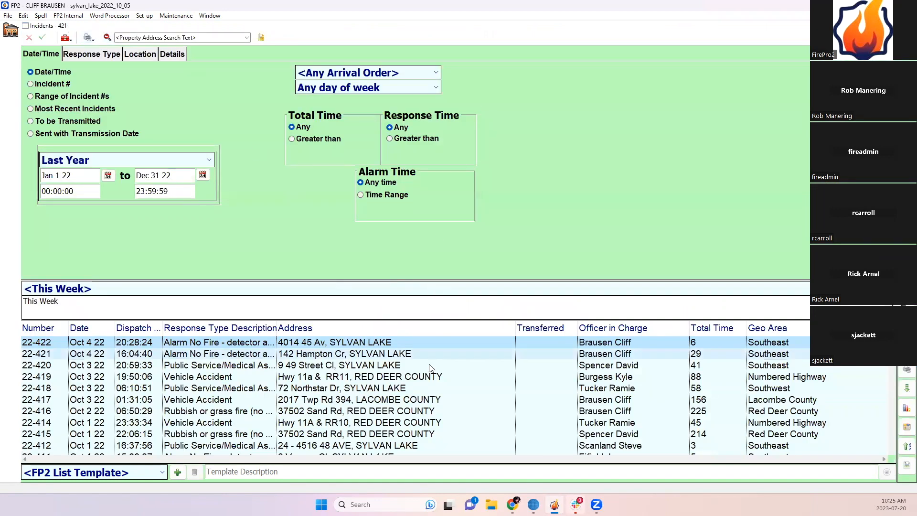
# Step: Preview the NFPA 1710 Statistics report for the listed incidents with Totals Only turned off, and look through the individual incidents
pyautogui.click(905, 371)
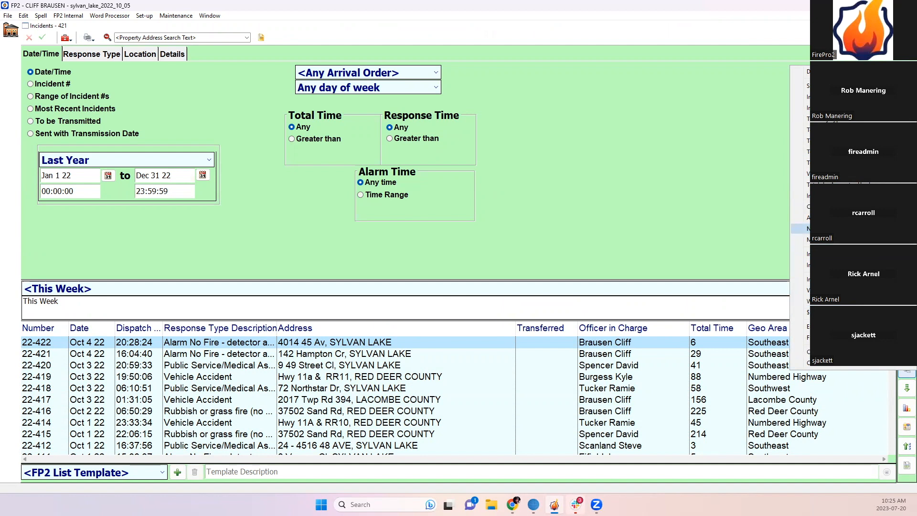
pyautogui.click(800, 229)
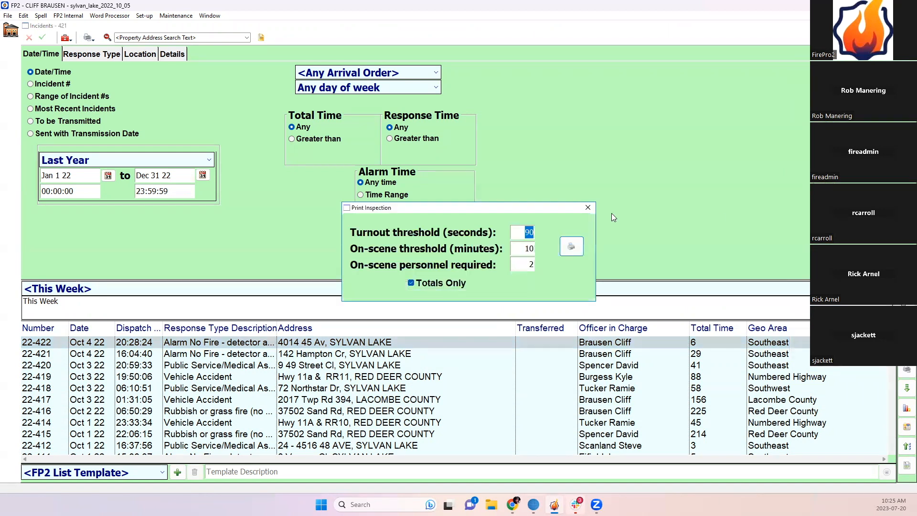
pyautogui.click(511, 231)
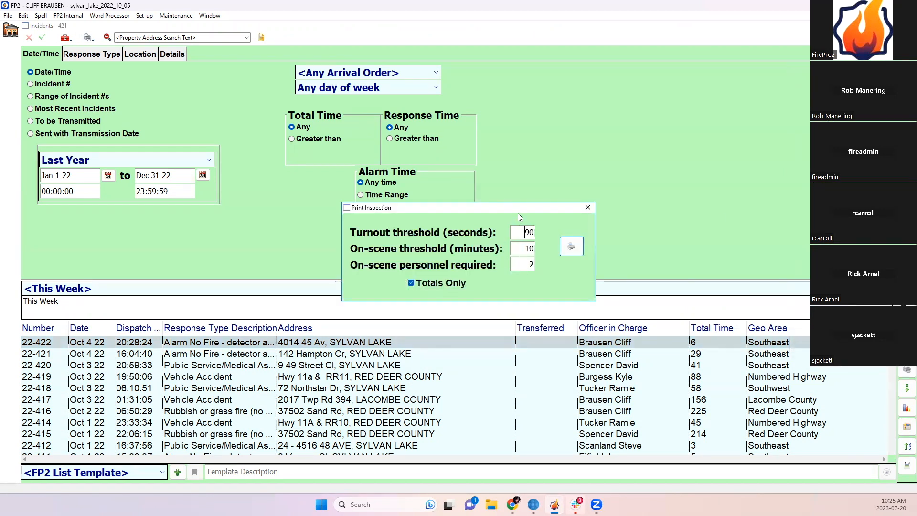
pyautogui.moveTo(518, 211); pyautogui.dragTo(519, 203)
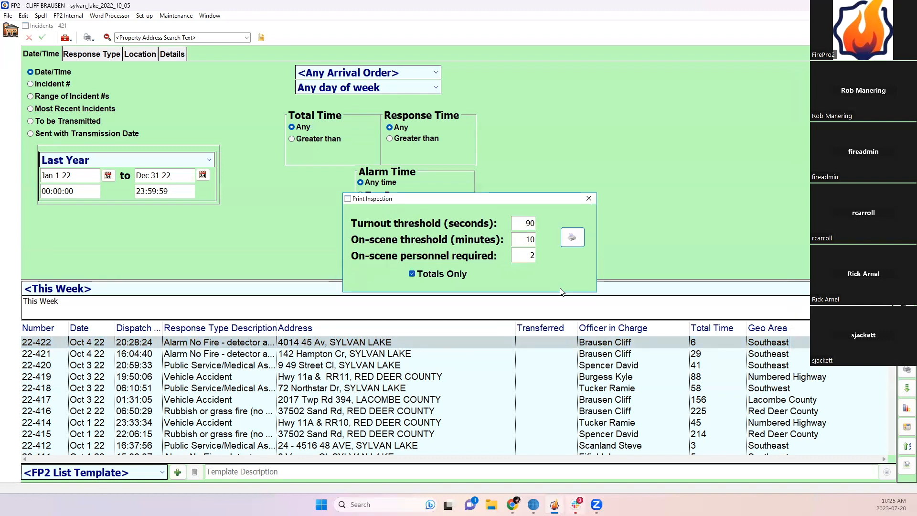
pyautogui.click(430, 278)
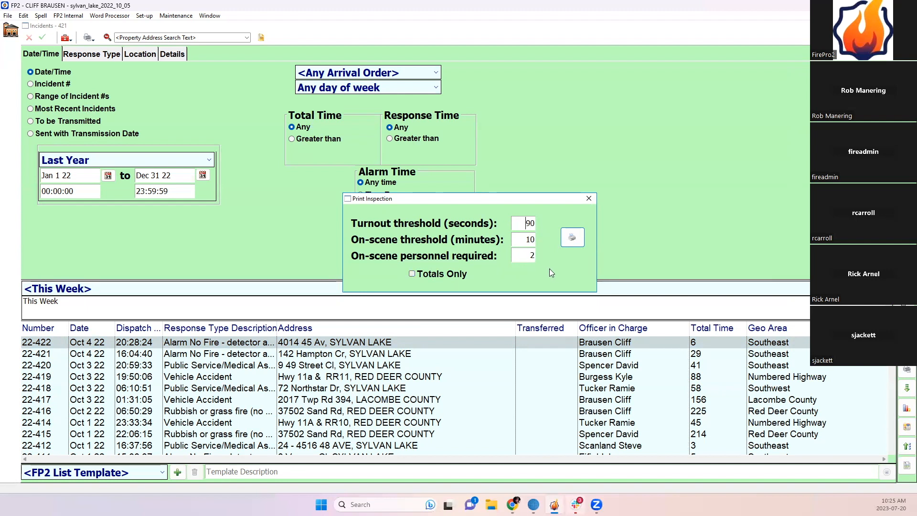
pyautogui.click(572, 238)
pyautogui.click(579, 352)
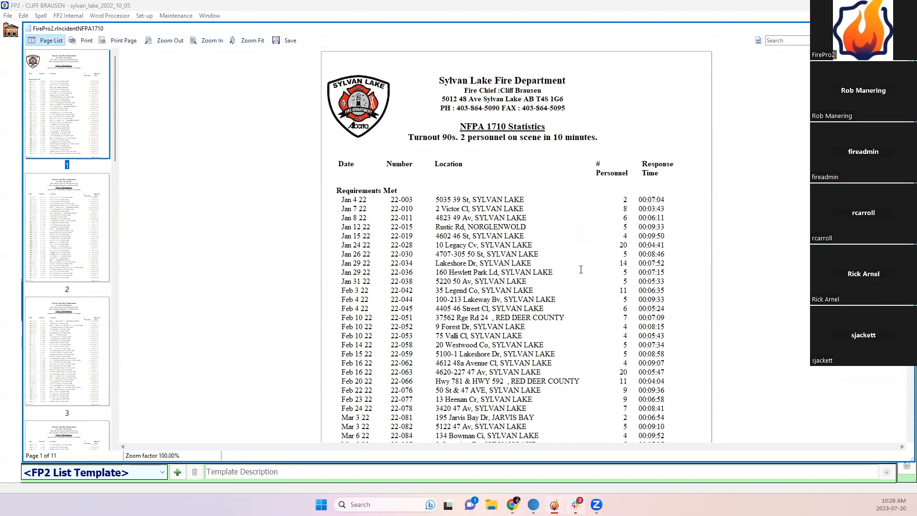
pyautogui.scroll(-9, 578, 275)
pyautogui.scroll(-14, 587, 268)
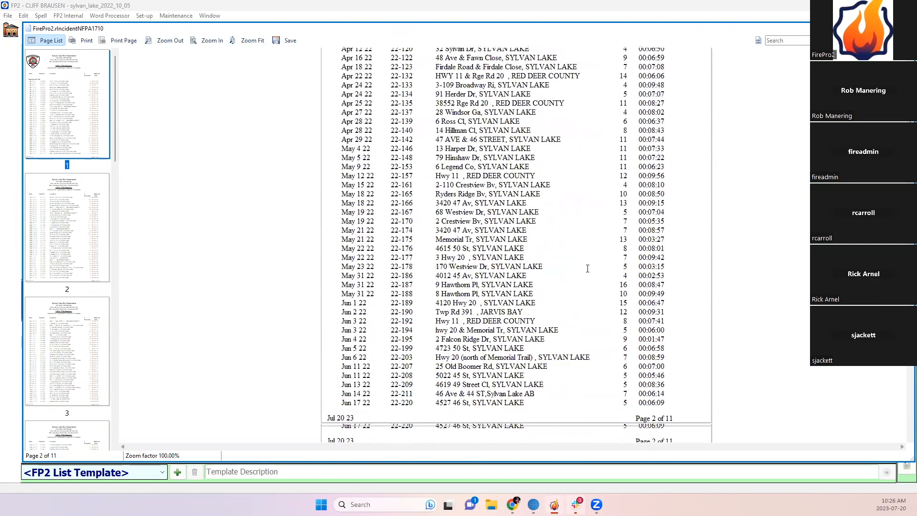
# Step: Read the NFPA 1710 Statistics through to the requirements-met line with average personnel and response time, and close the preview
pyautogui.scroll(-14, 592, 269)
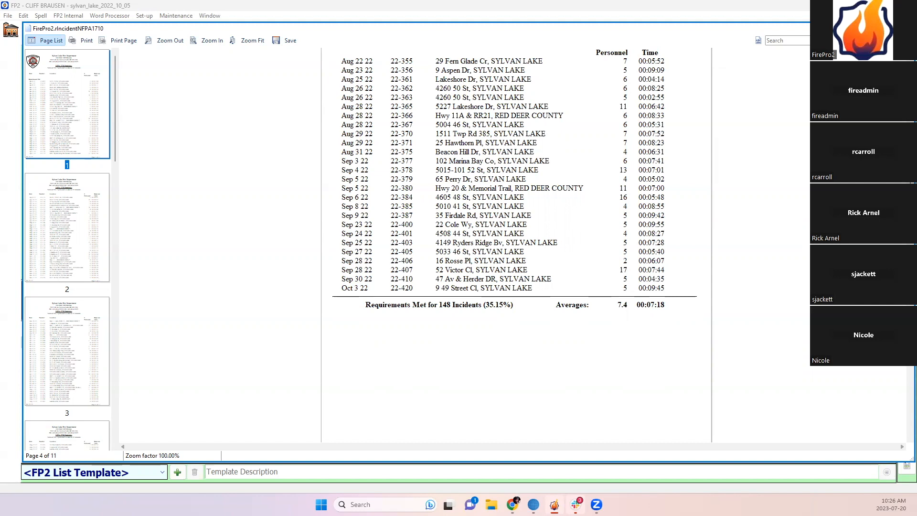
pyautogui.scroll(5, 643, 219)
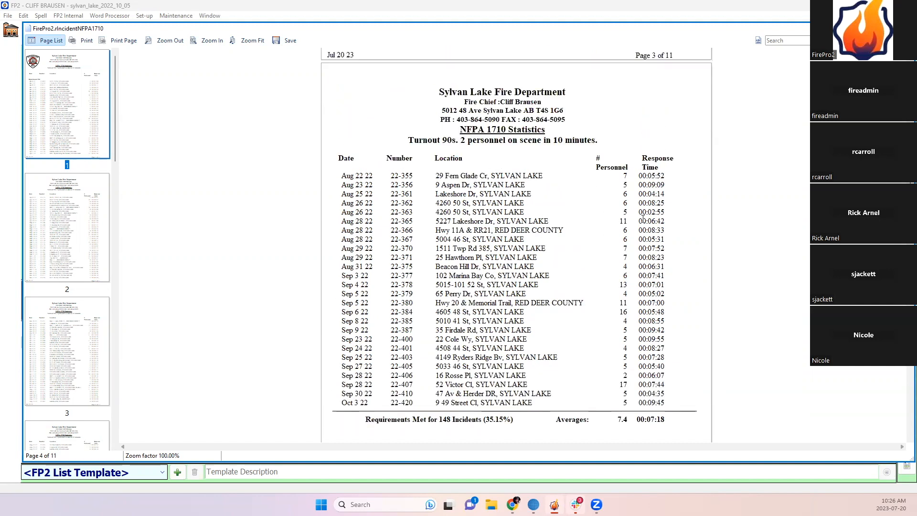
pyautogui.scroll(-3, 643, 219)
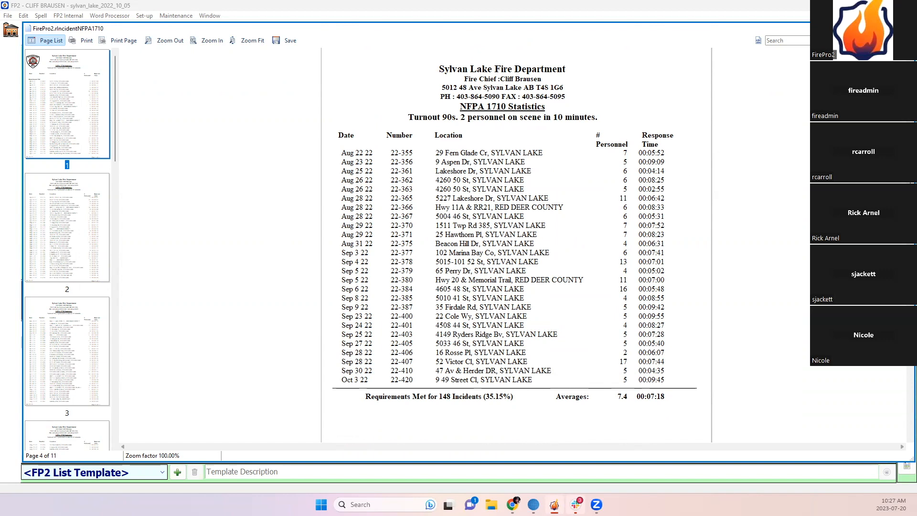
pyautogui.click(907, 29)
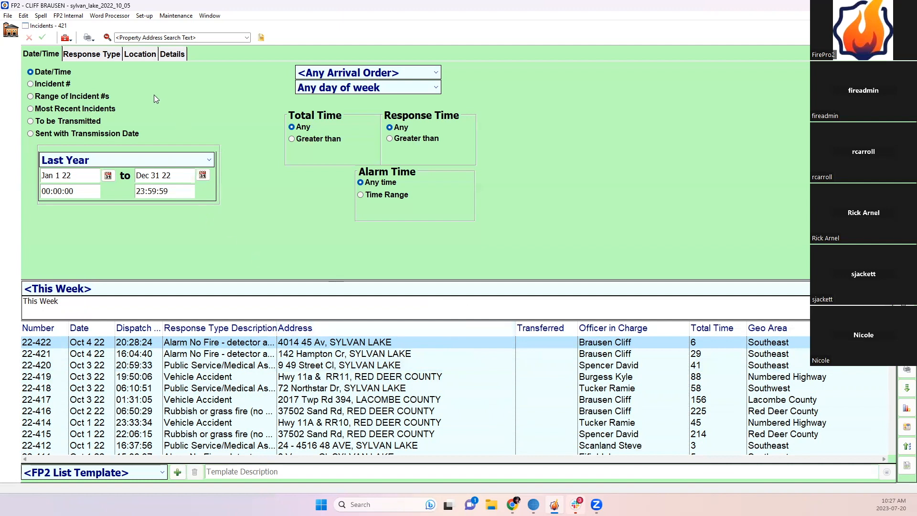
# Step: Set the incident response type filter to Chosen Response Types and add 10-Fire and types 20-Explosion through 24-Rupture - gas pipes
pyautogui.click(99, 55)
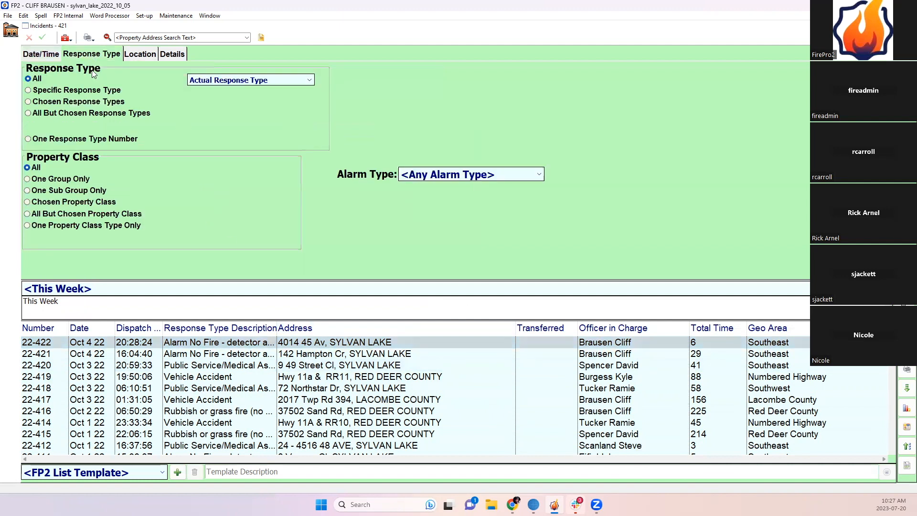
pyautogui.click(74, 101)
pyautogui.click(271, 108)
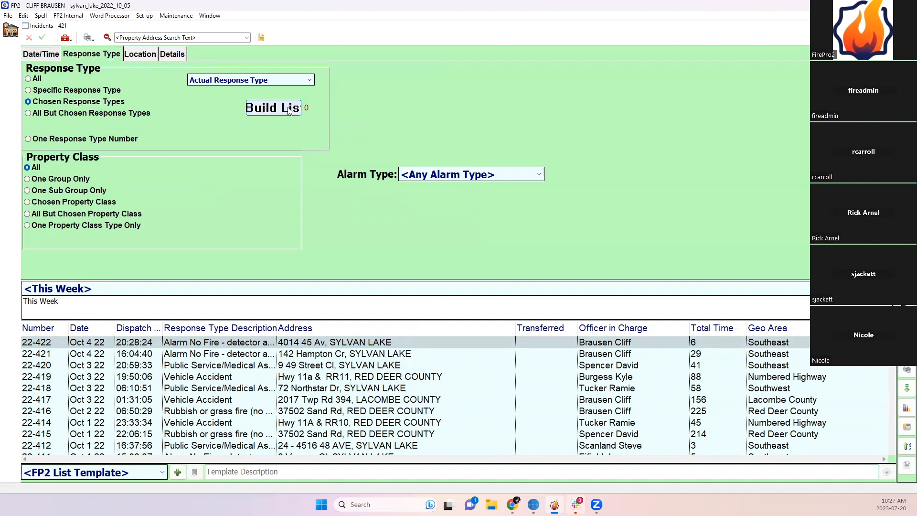
pyautogui.moveTo(211, 155); pyautogui.dragTo(513, 173)
pyautogui.click(238, 218)
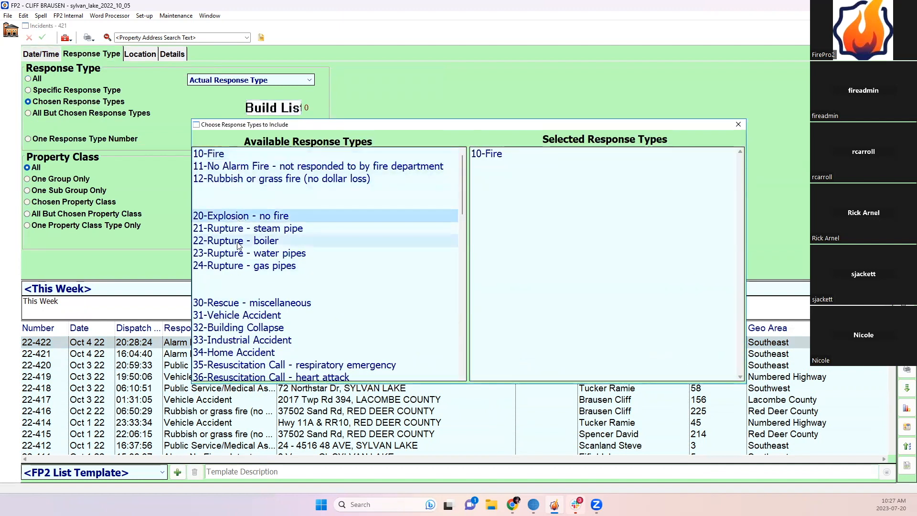
pyautogui.keyDown('shift'); pyautogui.click(272, 266); pyautogui.keyUp('shift')
pyautogui.moveTo(250, 229); pyautogui.dragTo(592, 222)
# Step: Add 31-Vehicle Accident and types 32-Building Collapse through 34-Home Accident to the selected response types, and close the response type list
pyautogui.moveTo(272, 317); pyautogui.dragTo(553, 309)
pyautogui.scroll(-1, 286, 325)
pyautogui.click(253, 290)
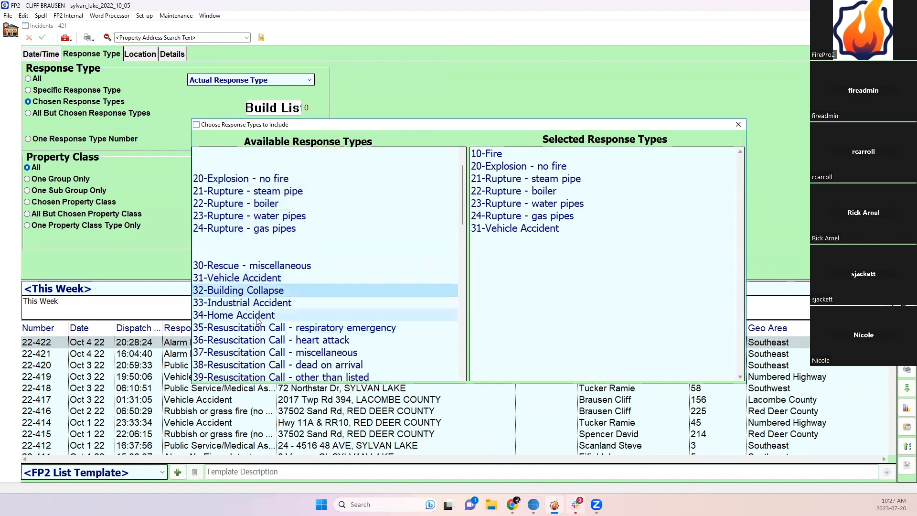
pyautogui.keyDown('shift'); pyautogui.click(256, 315); pyautogui.keyUp('shift')
pyautogui.moveTo(256, 316); pyautogui.dragTo(597, 292)
pyautogui.scroll(-5, 322, 322)
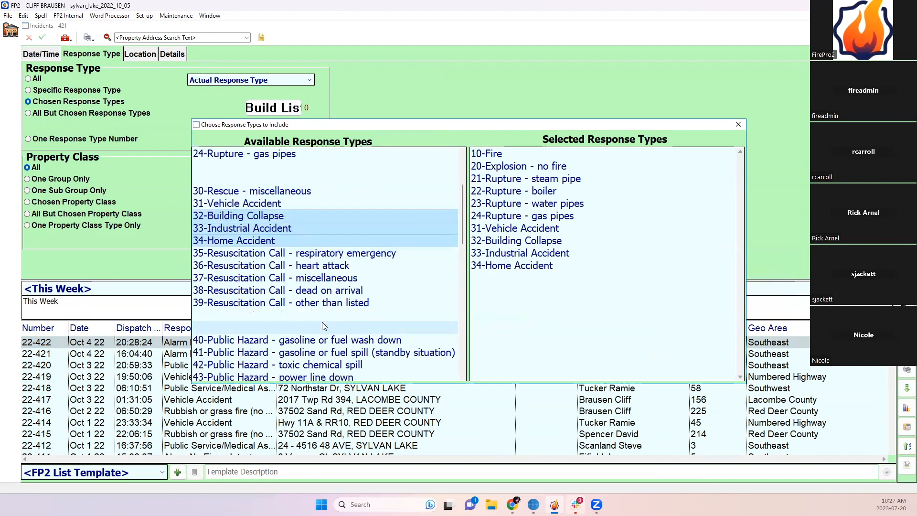
pyautogui.scroll(-2, 330, 291)
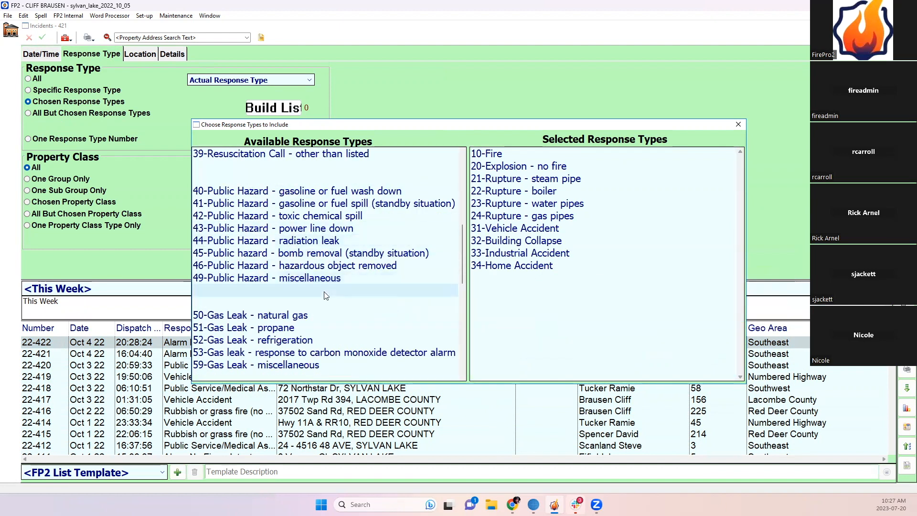
pyautogui.scroll(-7, 325, 287)
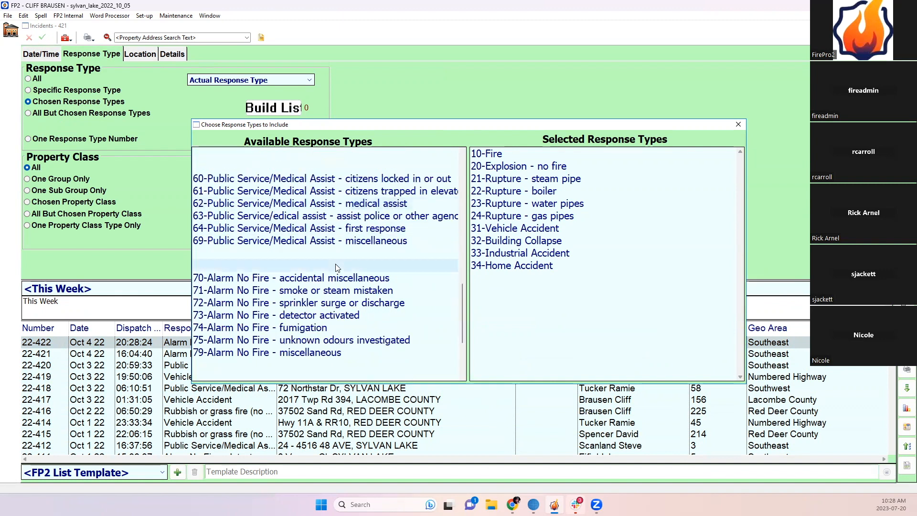
pyautogui.scroll(-1, 330, 268)
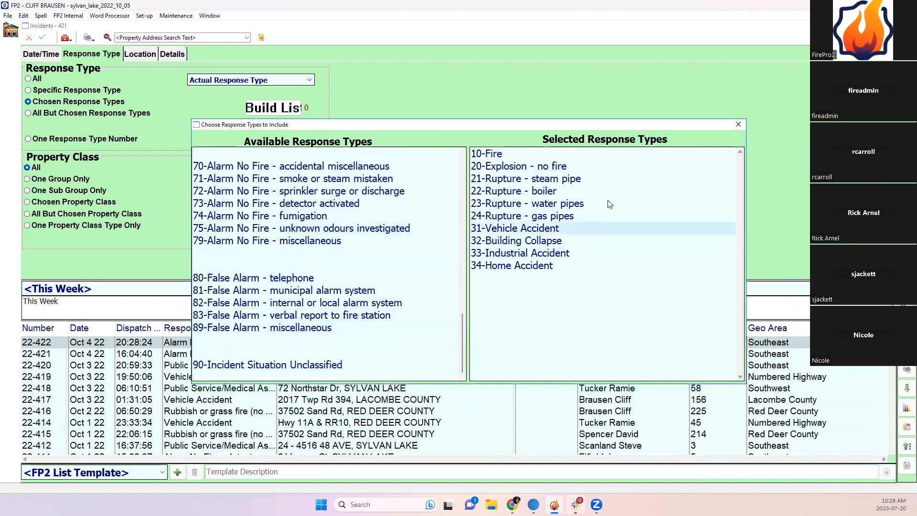
pyautogui.click(738, 126)
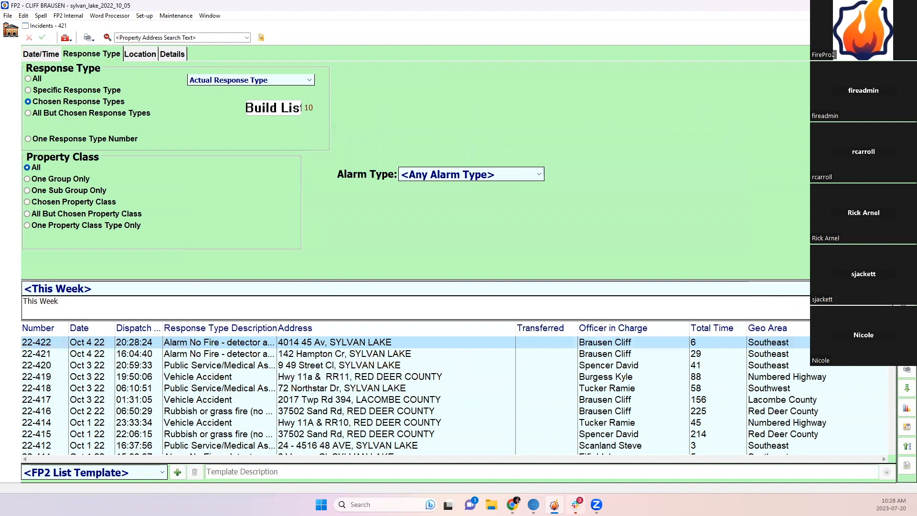